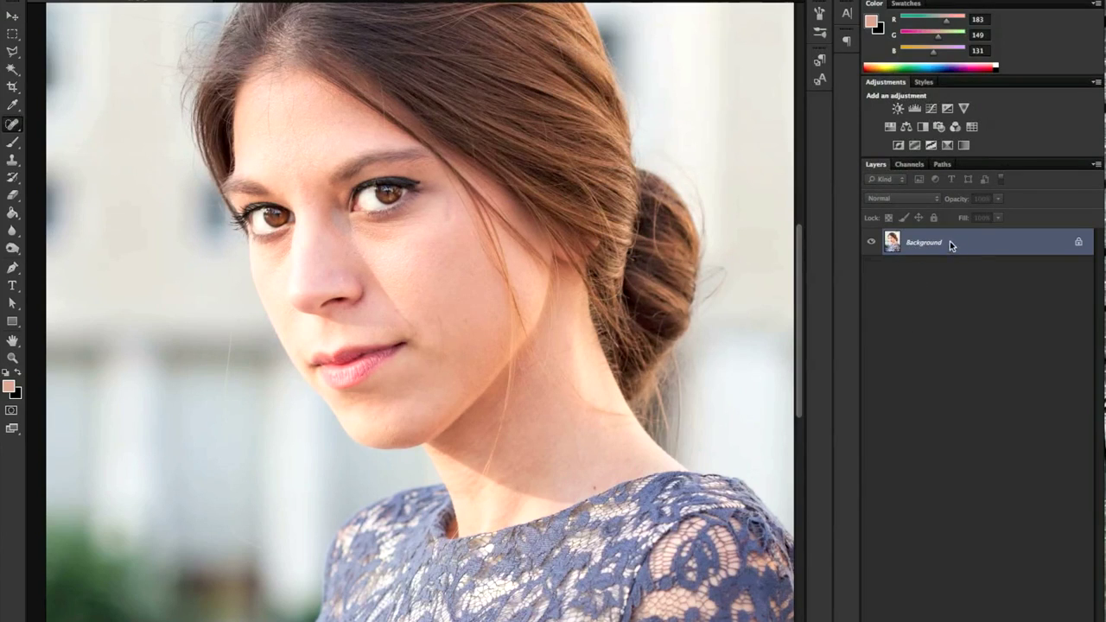
# Duplicate the Background layer twice and place both copies in a new layer group
pyautogui.moveTo(919, 242); pyautogui.dragTo(1018, 620)
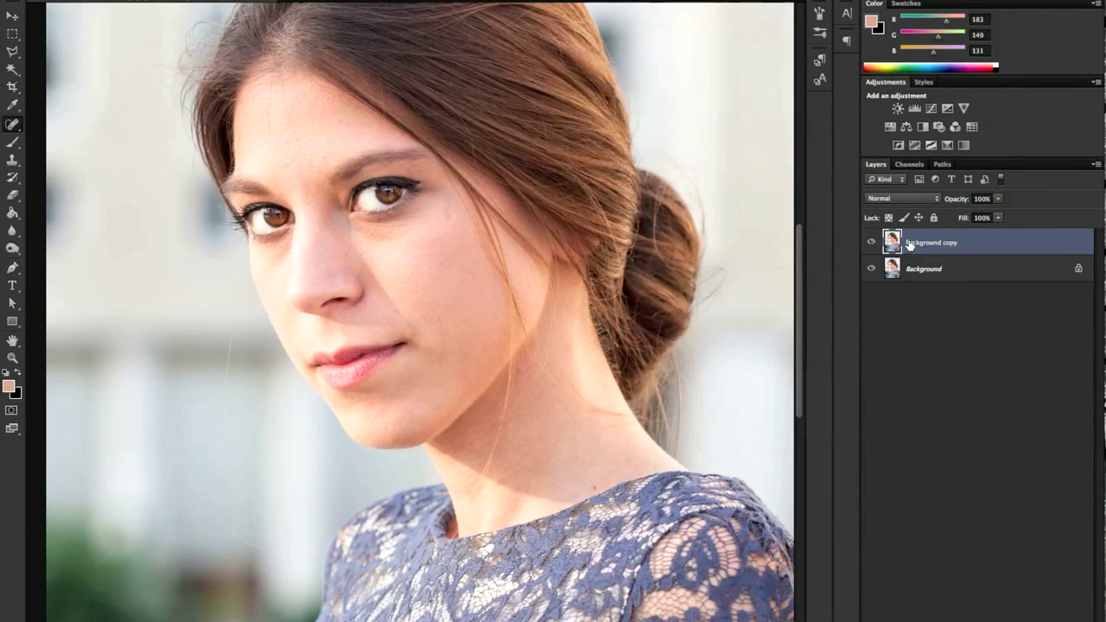
pyautogui.moveTo(908, 244); pyautogui.dragTo(887, 619)
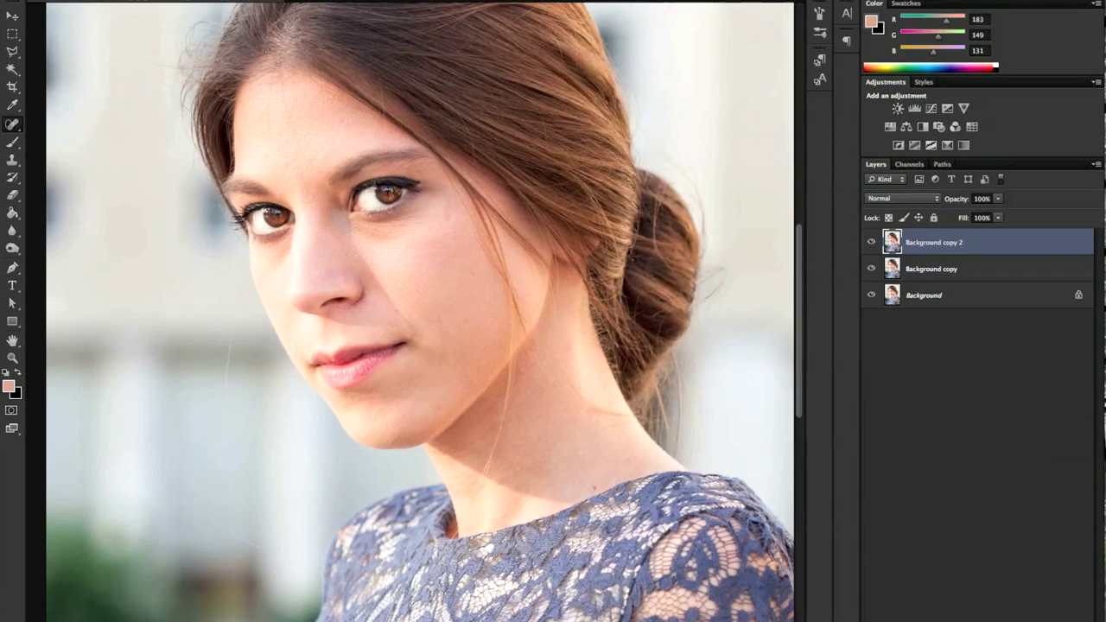
pyautogui.click(1028, 619)
pyautogui.moveTo(927, 265); pyautogui.dragTo(934, 241)
pyautogui.moveTo(913, 285)
pyautogui.mouseDown()
pyautogui.moveTo(933, 259)
pyautogui.moveTo(927, 276)
pyautogui.mouseUp()
# Rename the lower copy in the group as "low frequency" and the upper copy as "high frequency"
pyautogui.doubleClick(926, 281)
pyautogui.write('l')
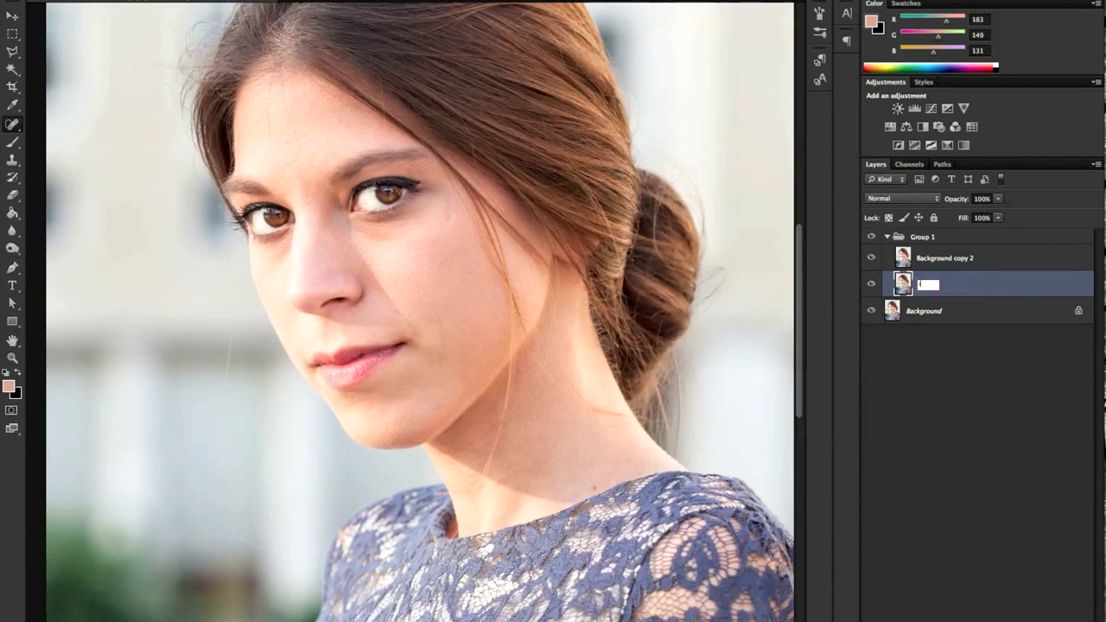
pyautogui.write('low frequency')
pyautogui.press('Return')
pyautogui.doubleClick(925, 257)
pyautogui.write('high')
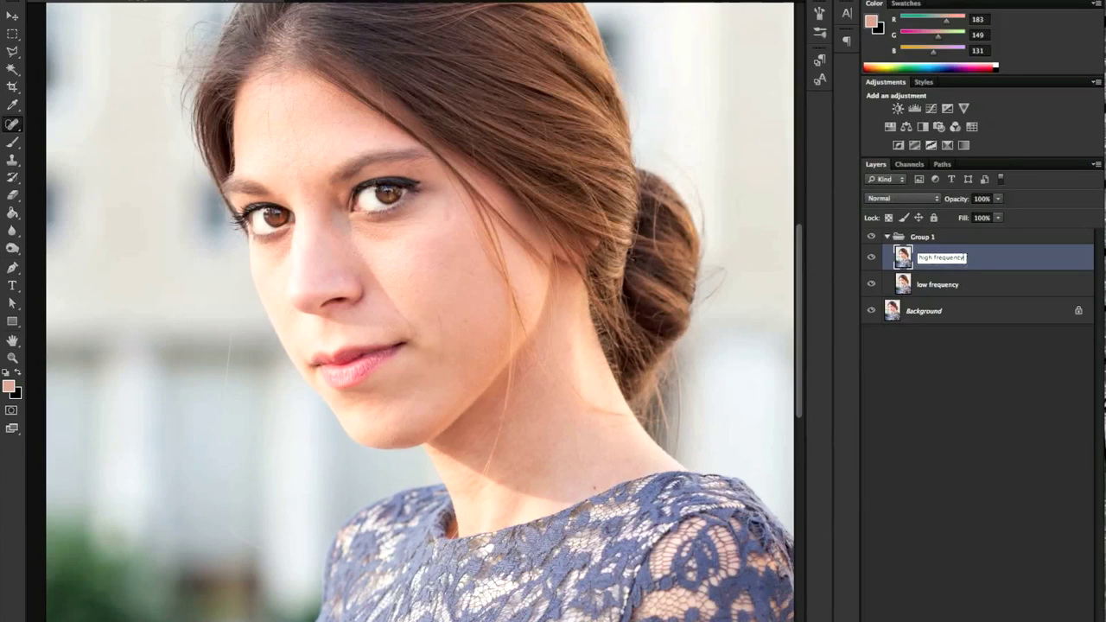
pyautogui.write(' frequency')
pyautogui.press('Return')
# Rename the layer group as "frequency separation"
pyautogui.doubleClick(924, 236)
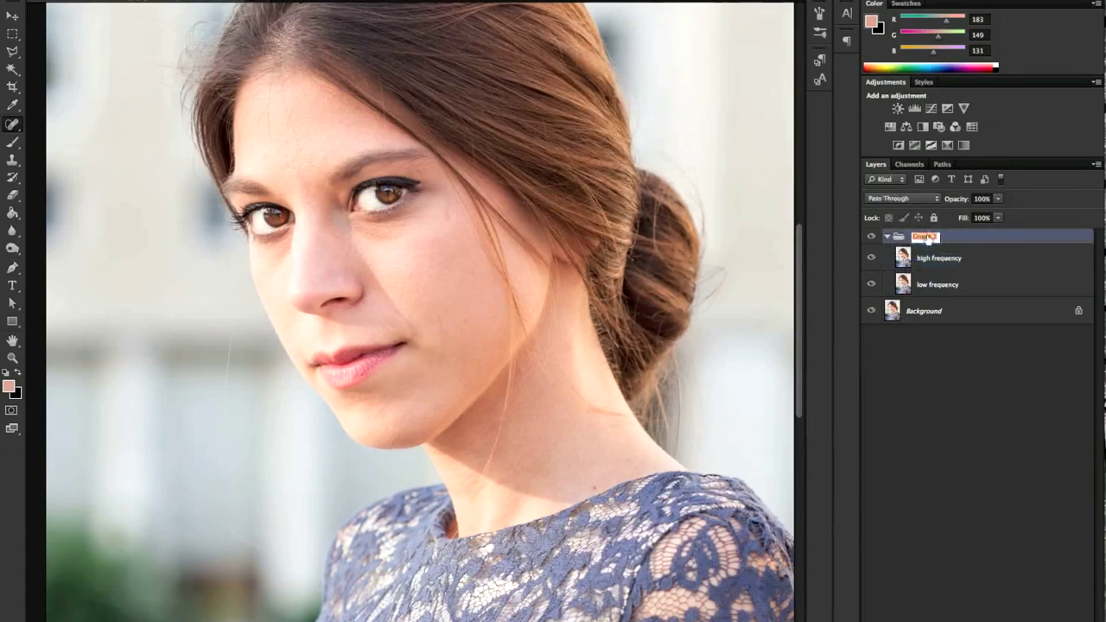
pyautogui.write('frequency separation')
pyautogui.press('Return')
# Add an empty layer directly above the low frequency layer and name it "lo fre corrections"
pyautogui.click(929, 287)
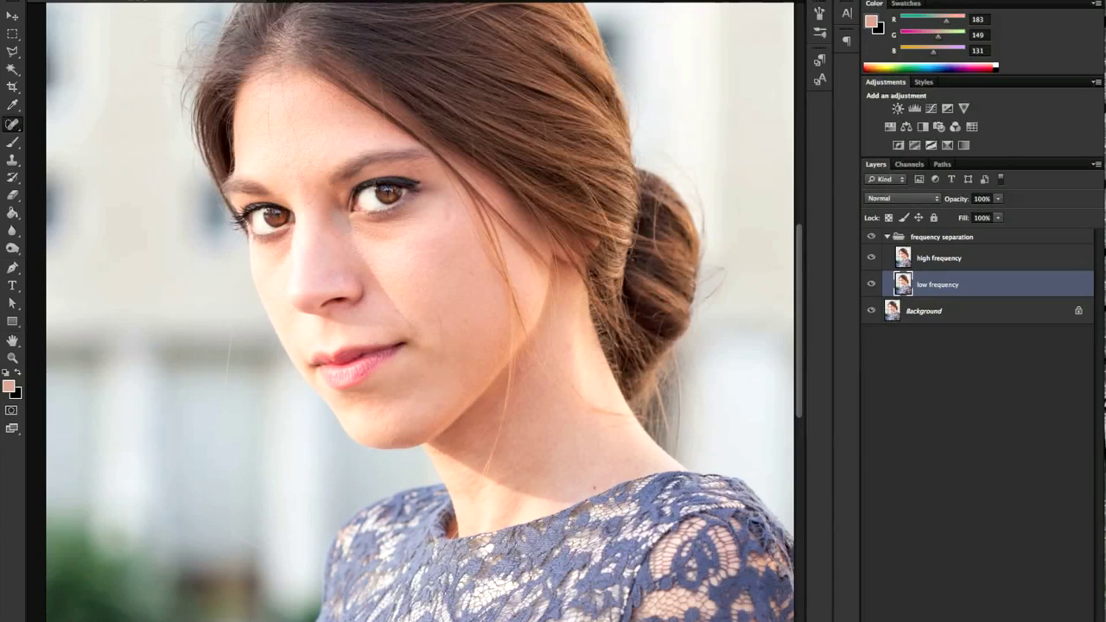
pyautogui.press('alt+shift+super+n')
pyautogui.doubleClick(930, 285)
pyautogui.write('lo fre corrections')
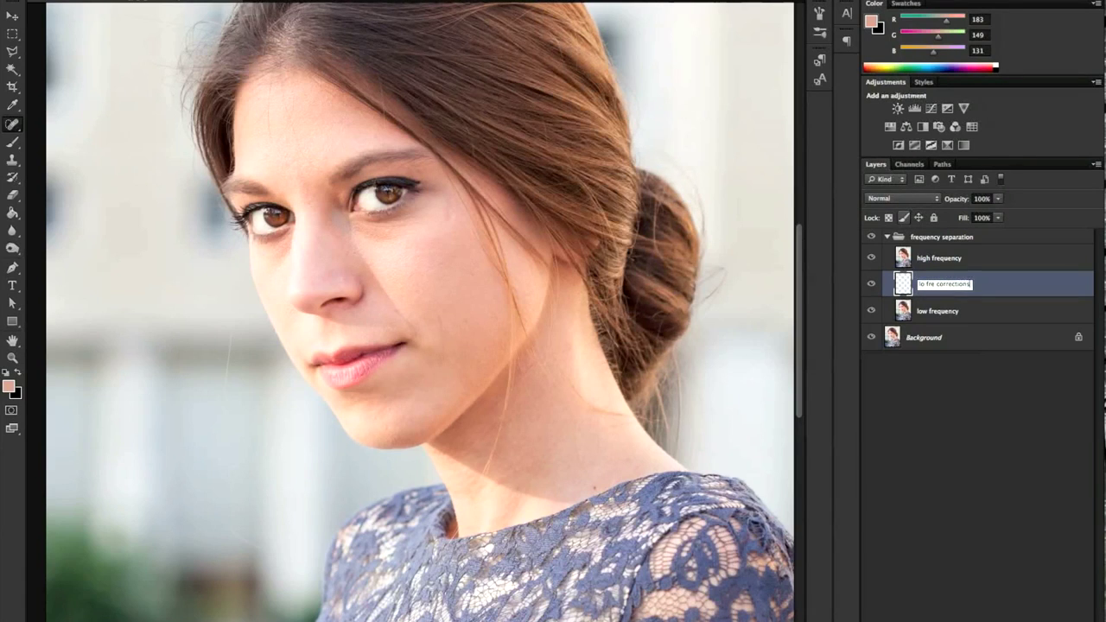
pyautogui.press('Return')
# Hide the lo fre corrections and high frequency layers and apply a Gaussian Blur with a 4.2-pixel radius to the low frequency layer
pyautogui.click(870, 284)
pyautogui.click(870, 258)
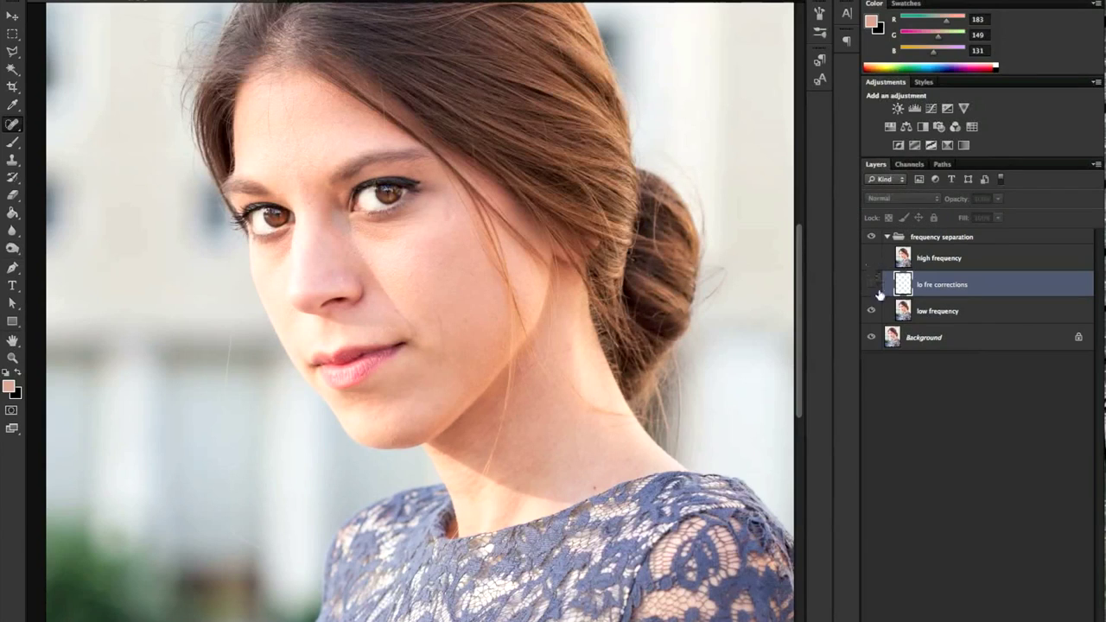
pyautogui.click(931, 315)
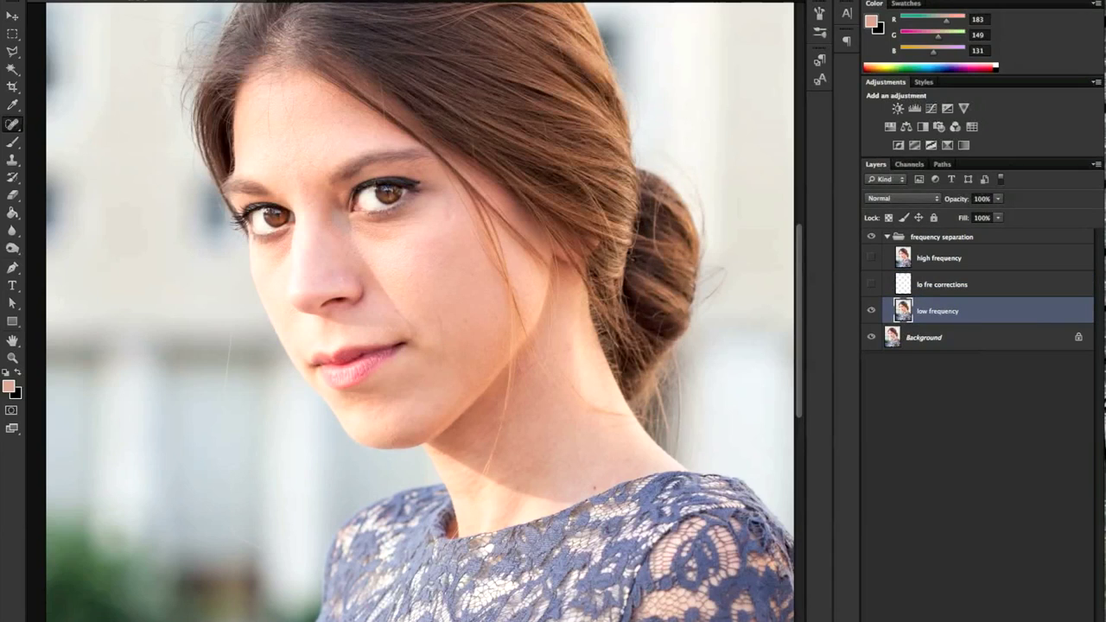
pyautogui.click(325, 0)
pyautogui.moveTo(352, 102)
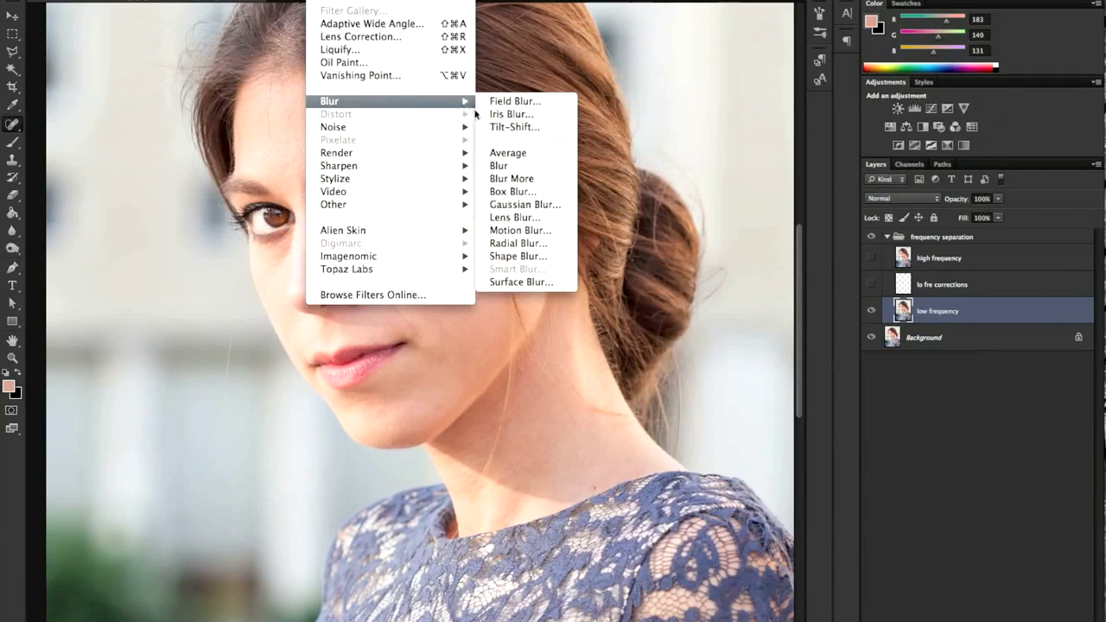
pyautogui.click(501, 206)
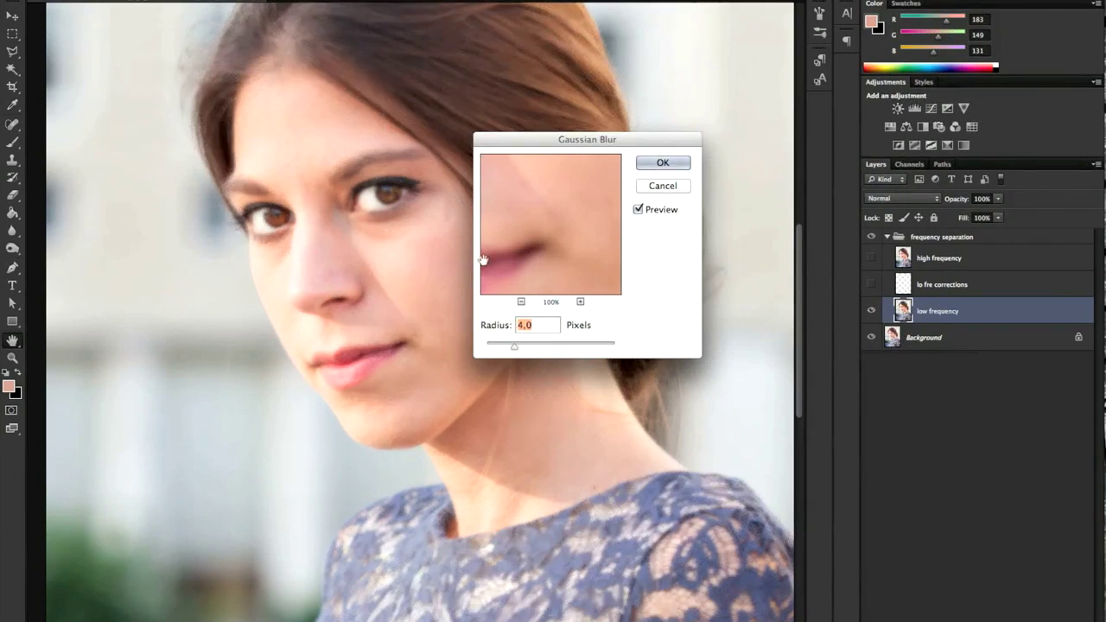
pyautogui.moveTo(544, 211); pyautogui.dragTo(561, 288)
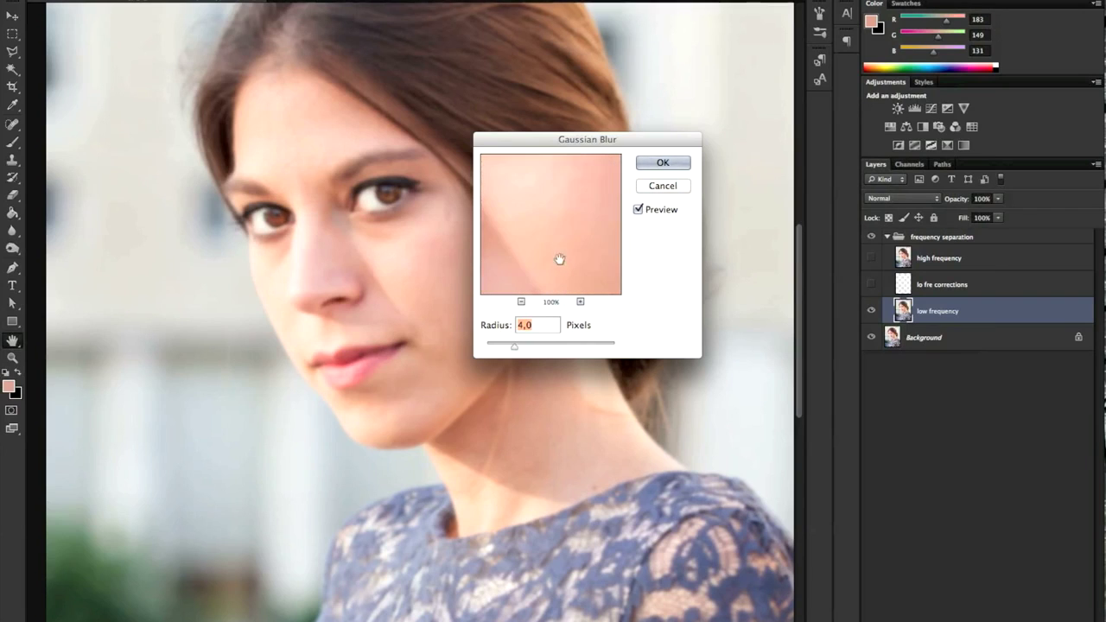
pyautogui.moveTo(550, 232); pyautogui.dragTo(579, 272)
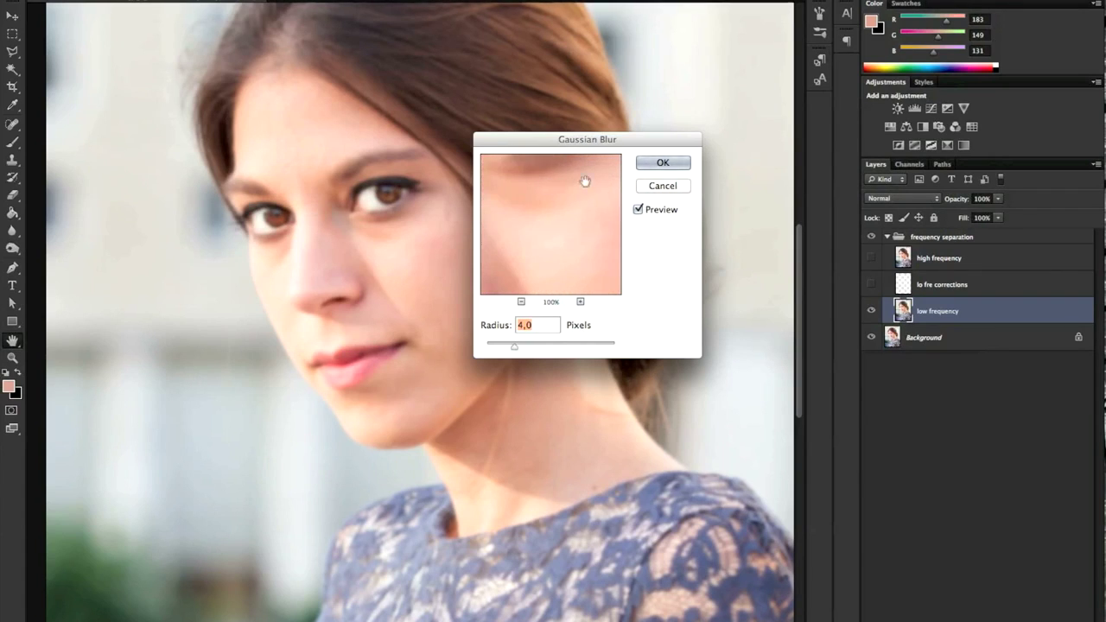
pyautogui.moveTo(513, 346); pyautogui.dragTo(515, 346)
pyautogui.moveTo(529, 226); pyautogui.dragTo(603, 231)
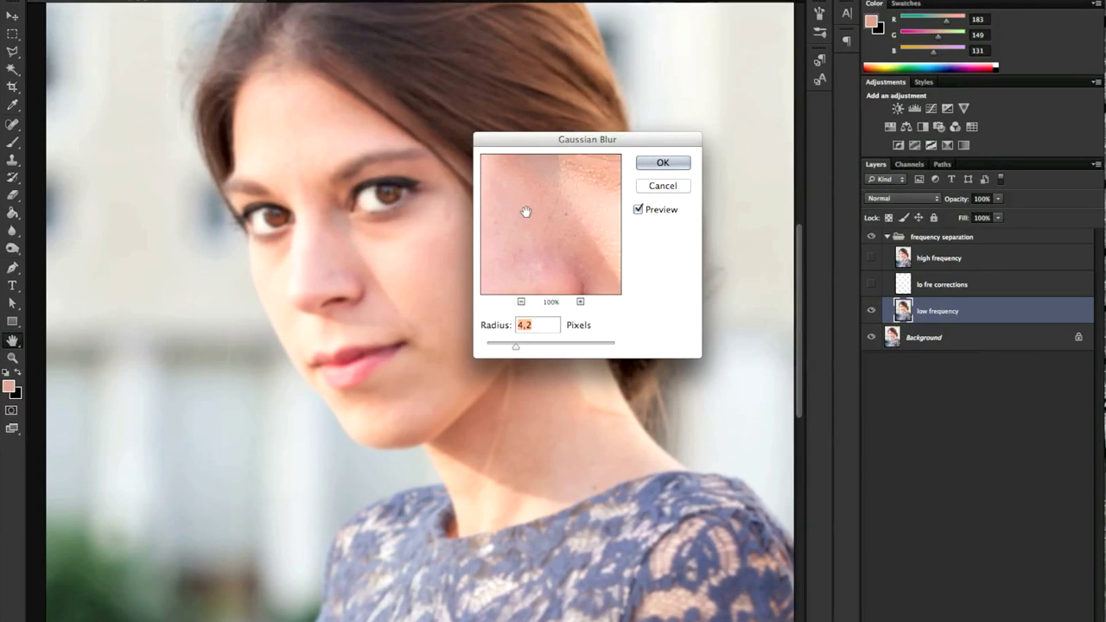
pyautogui.moveTo(518, 217); pyautogui.dragTo(499, 283)
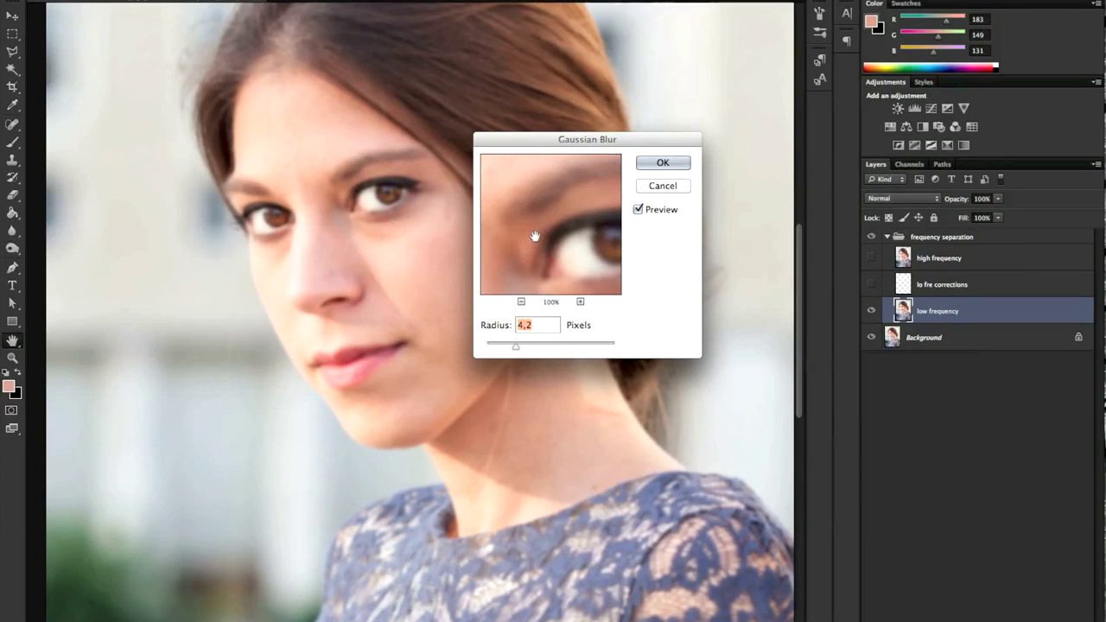
pyautogui.click(662, 162)
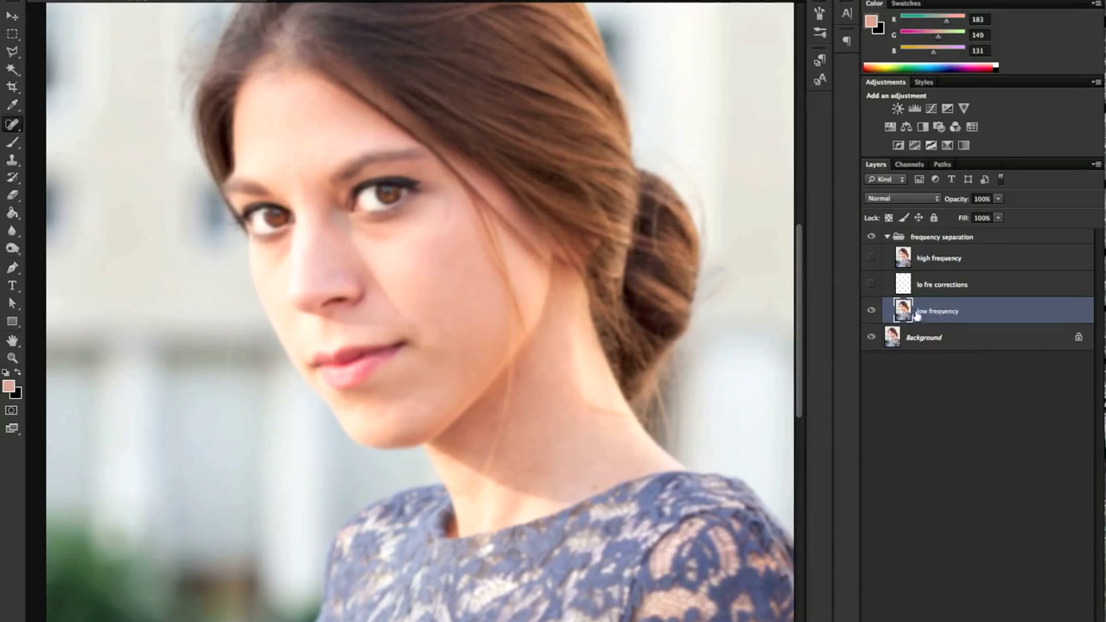
# Apply a Surface Blur with a radius of 11 pixels and a threshold of 10 levels to the low frequency layer
pyautogui.click(322, 1)
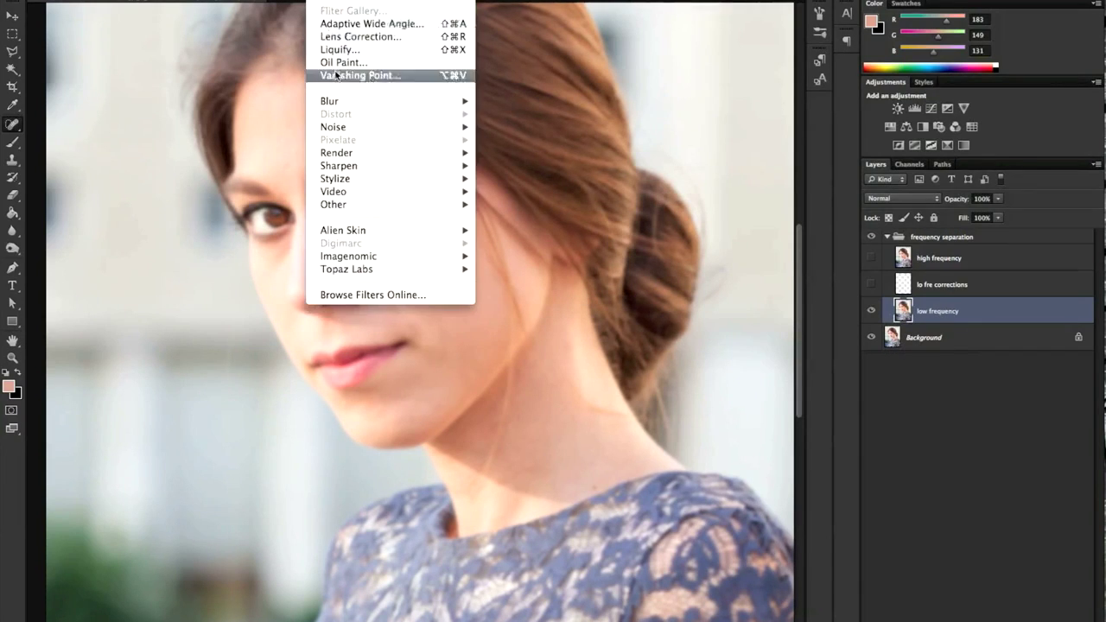
pyautogui.moveTo(348, 106)
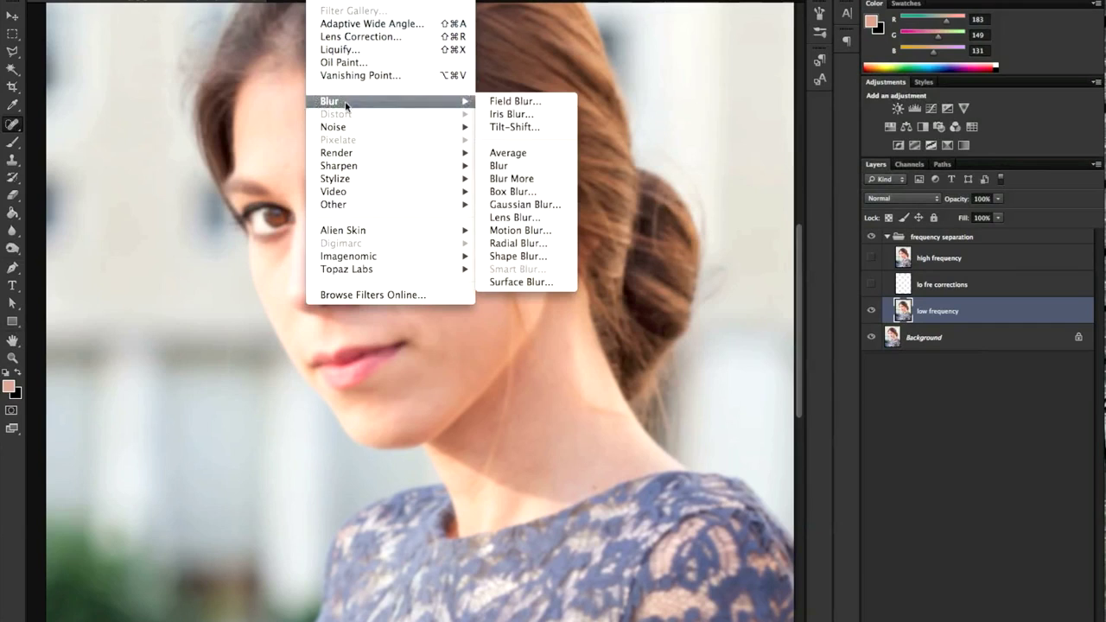
pyautogui.click(503, 284)
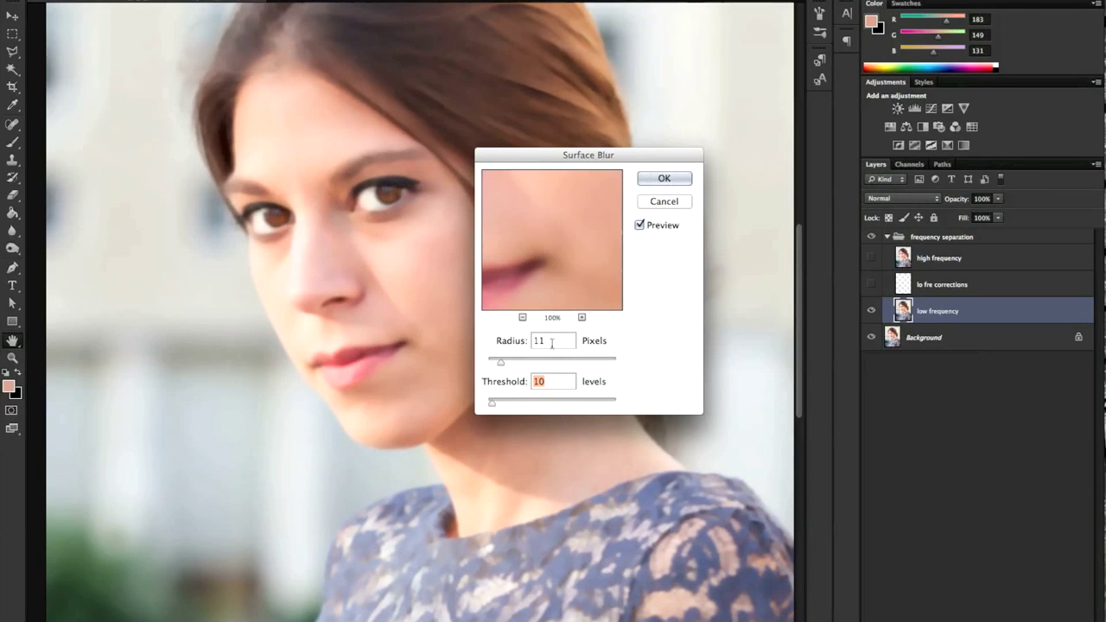
pyautogui.click(550, 342)
pyautogui.doubleClick(544, 342)
pyautogui.click(546, 381)
pyautogui.doubleClick(546, 381)
pyautogui.click(659, 180)
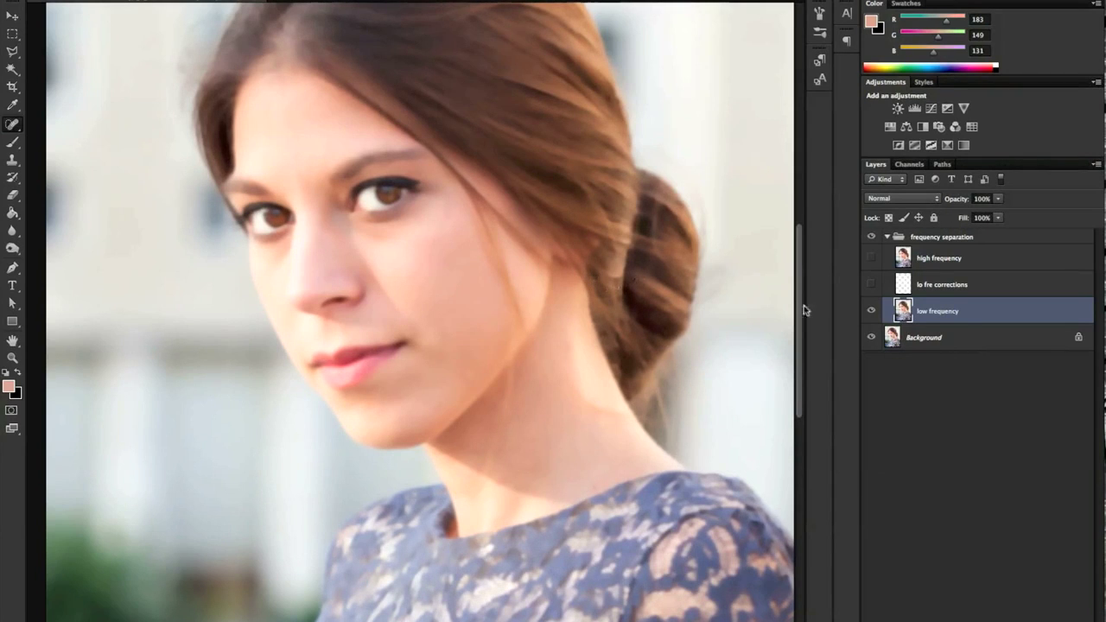
# Make the high frequency layer visible and open Apply Image for it
pyautogui.click(867, 258)
pyautogui.click(918, 262)
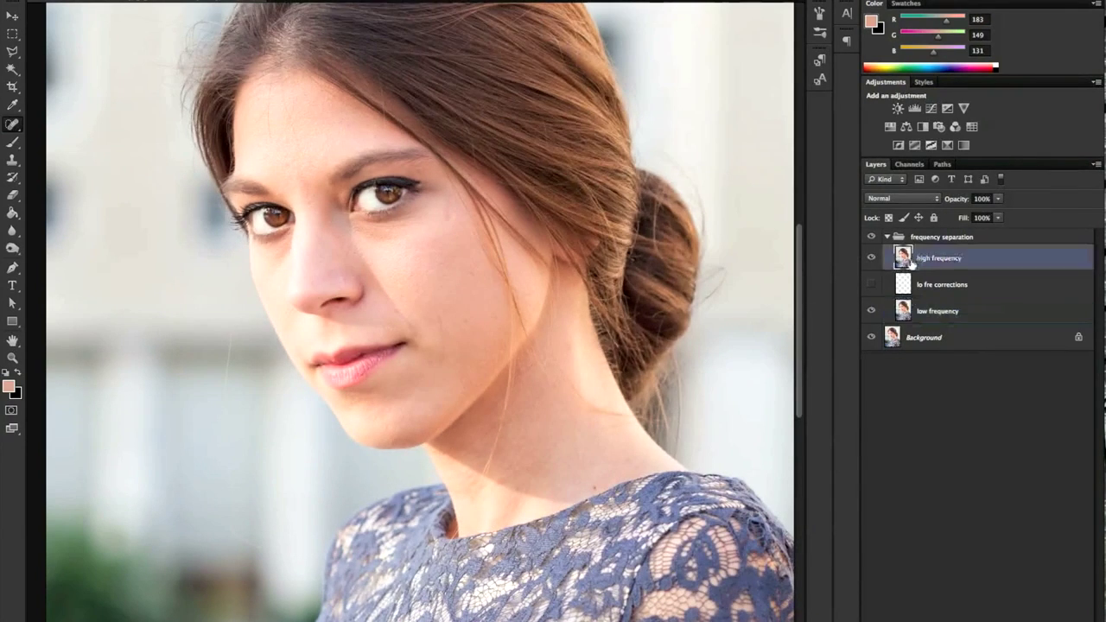
pyautogui.click(869, 257)
pyautogui.click(869, 258)
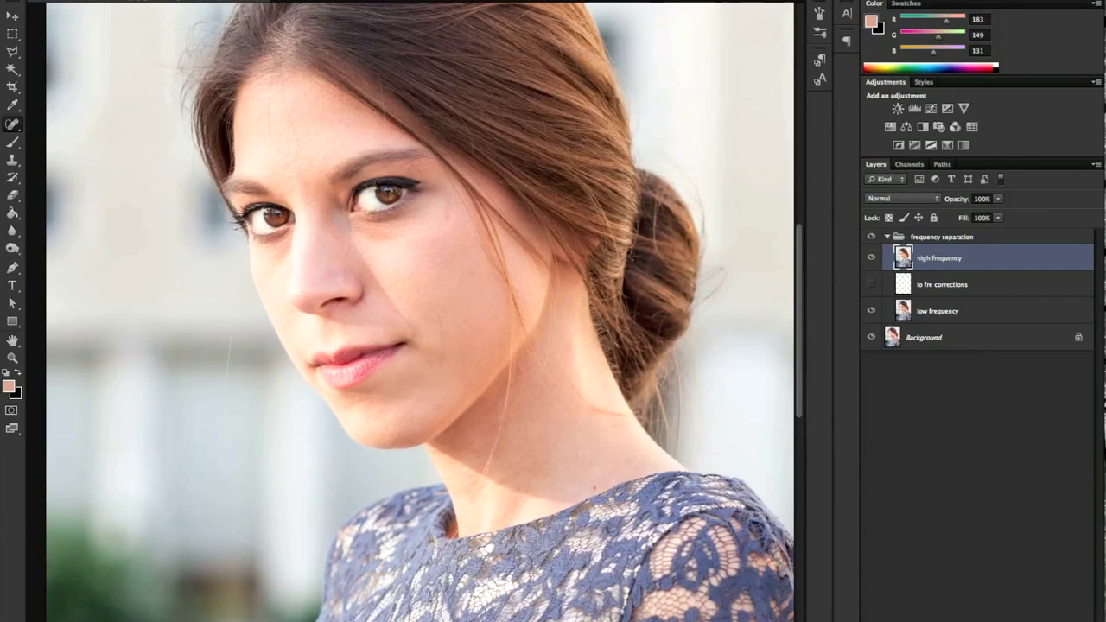
pyautogui.click(167, 0)
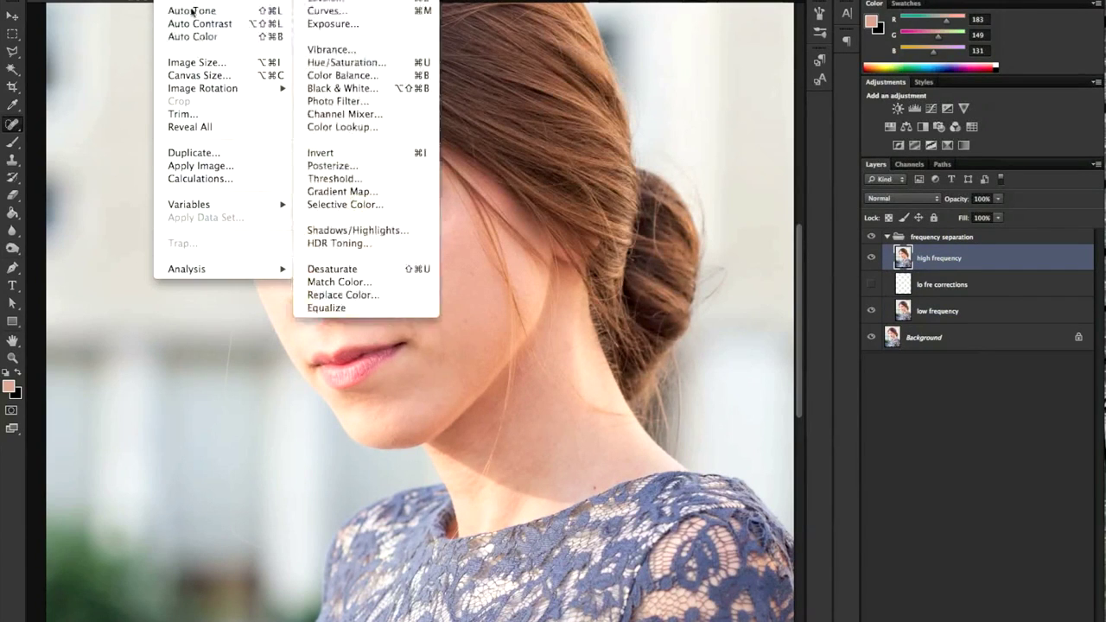
pyautogui.moveTo(206, 206)
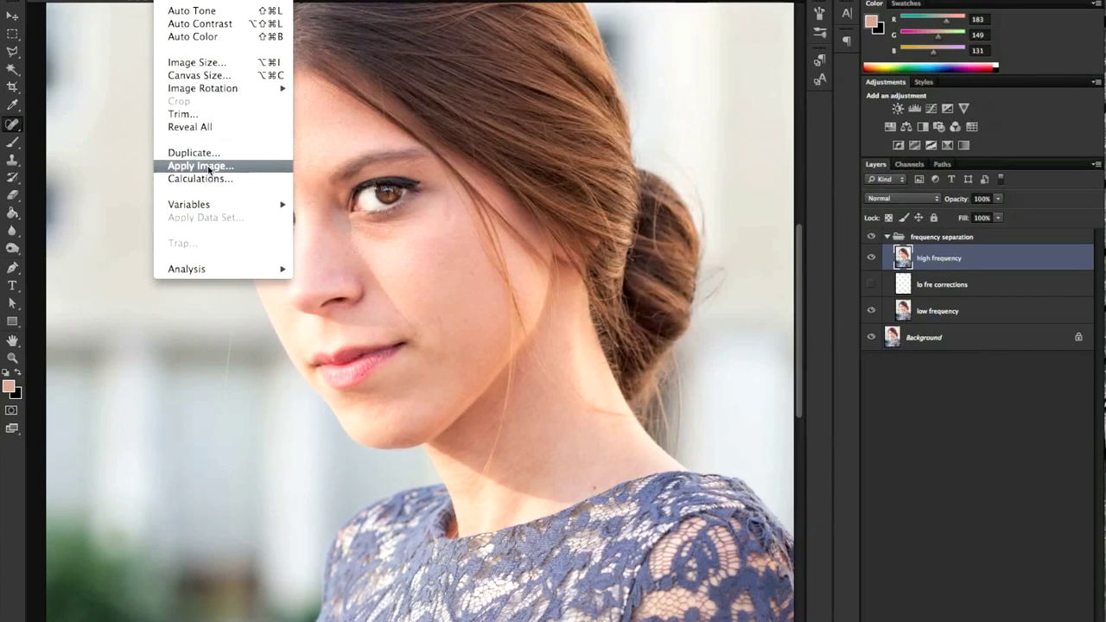
pyautogui.click(210, 166)
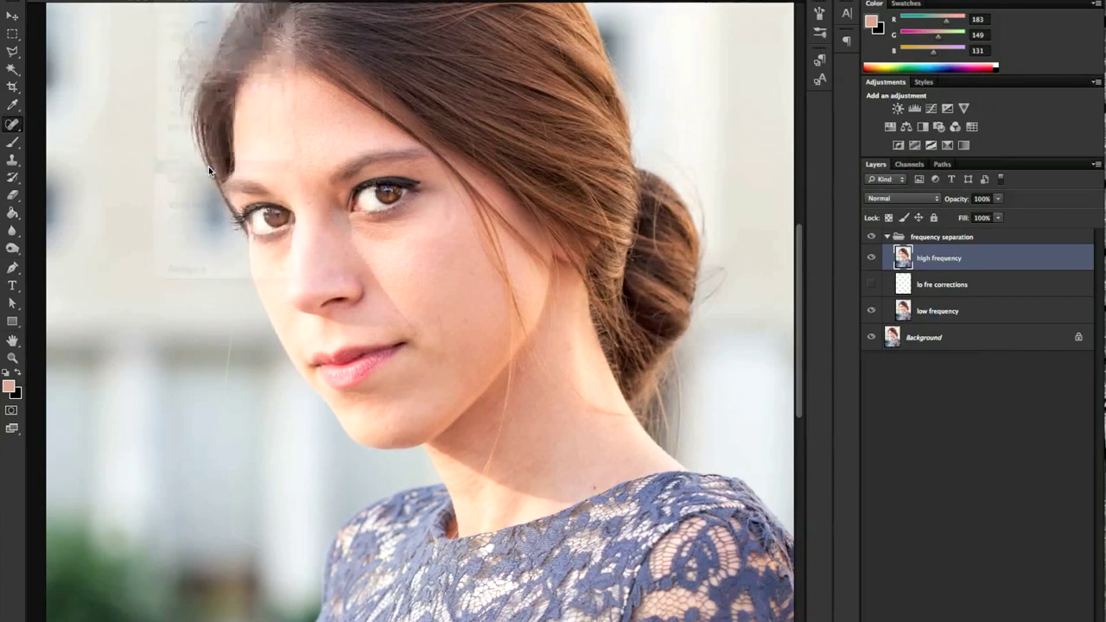
pyautogui.keyDown('alt'); pyautogui.click(211, 170); pyautogui.keyUp('alt')
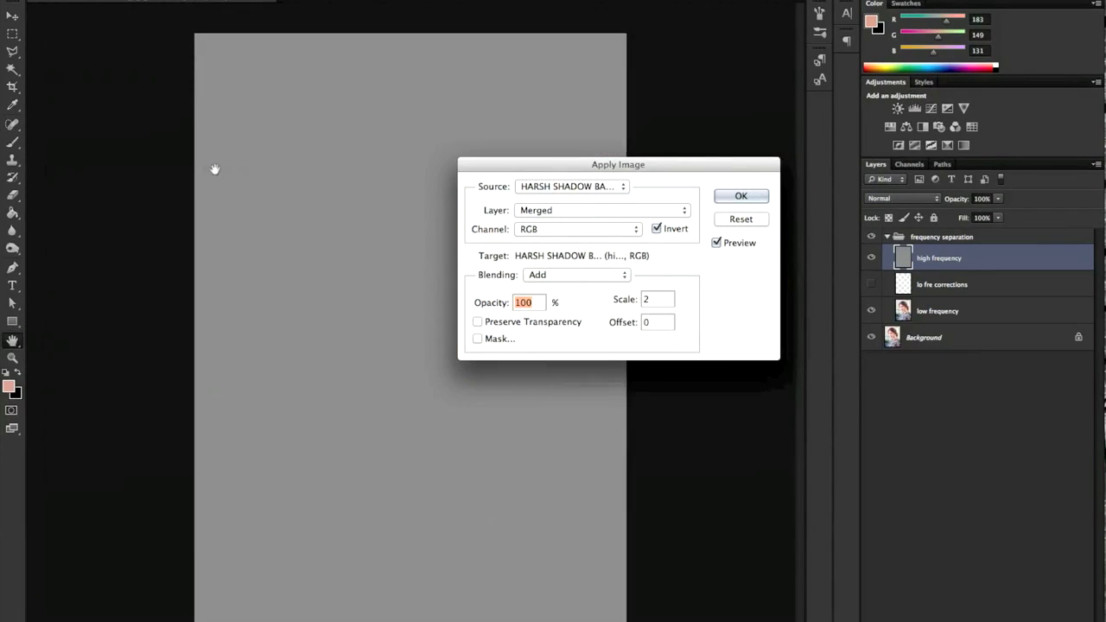
pyautogui.keyDown('alt'); pyautogui.click(214, 170); pyautogui.keyUp('alt')
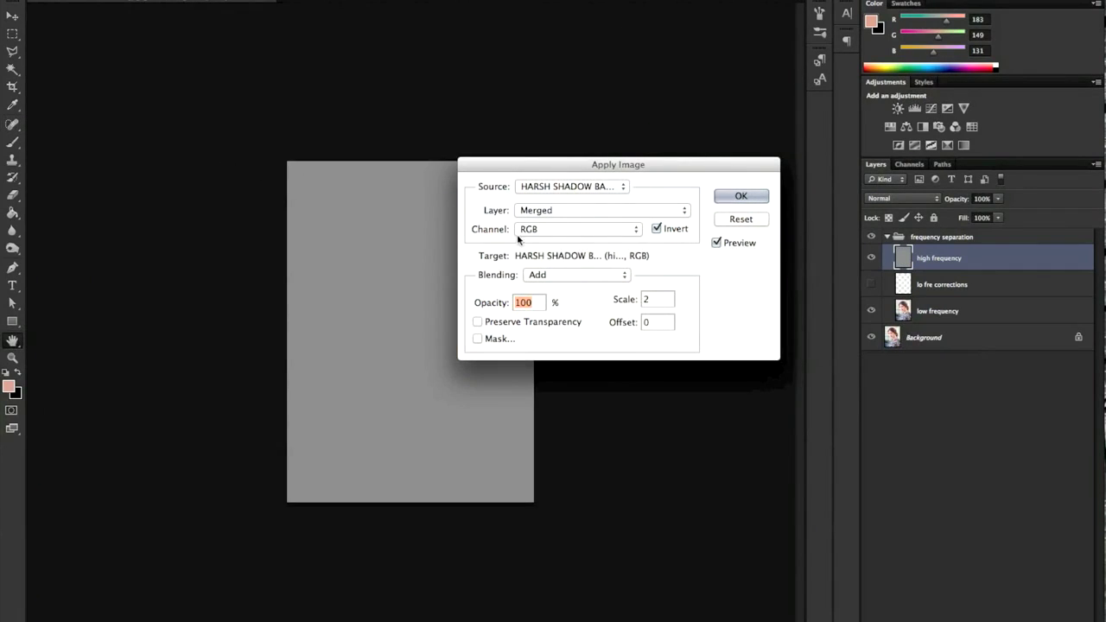
# Apply the low frequency layer's RGB channel to the high frequency layer, with Invert on, Add blending, scale 2 and offset 0
pyautogui.click(555, 211)
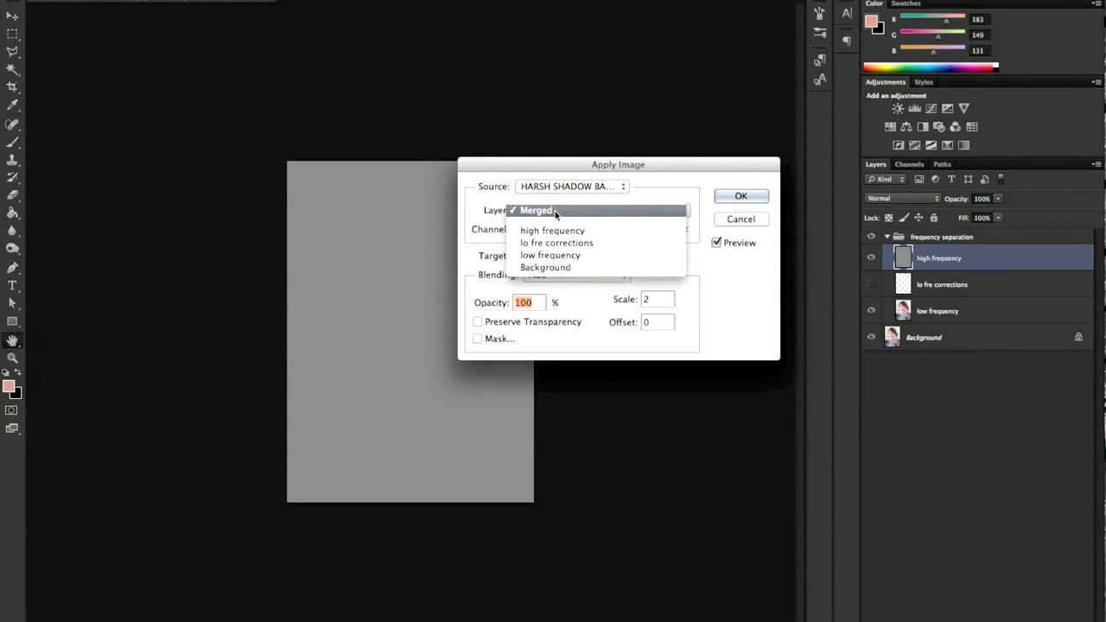
pyautogui.click(541, 259)
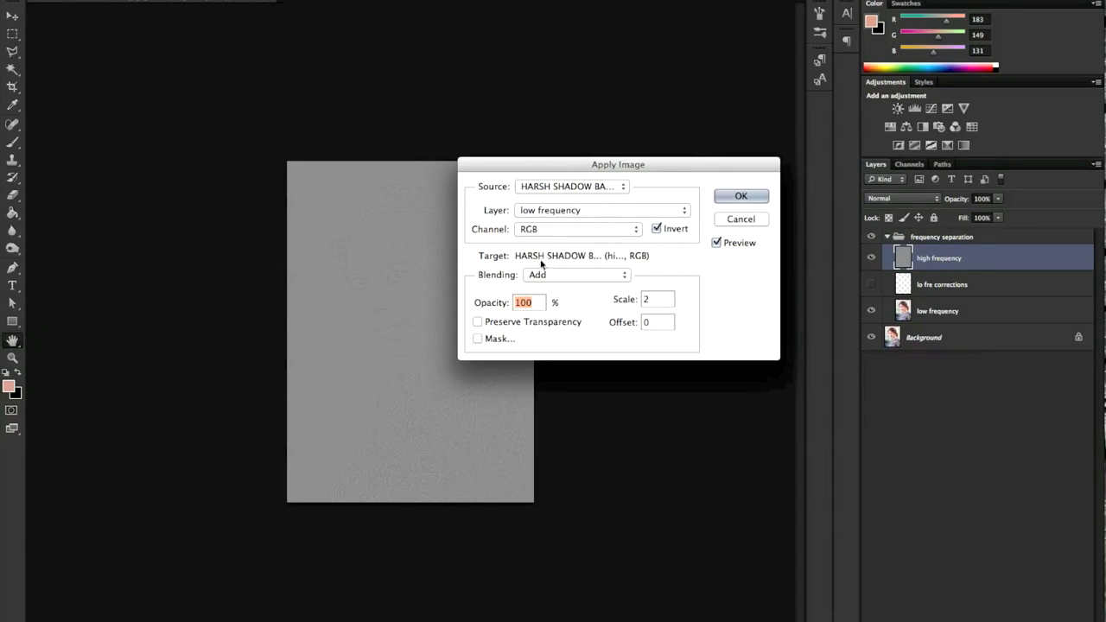
pyautogui.click(549, 230)
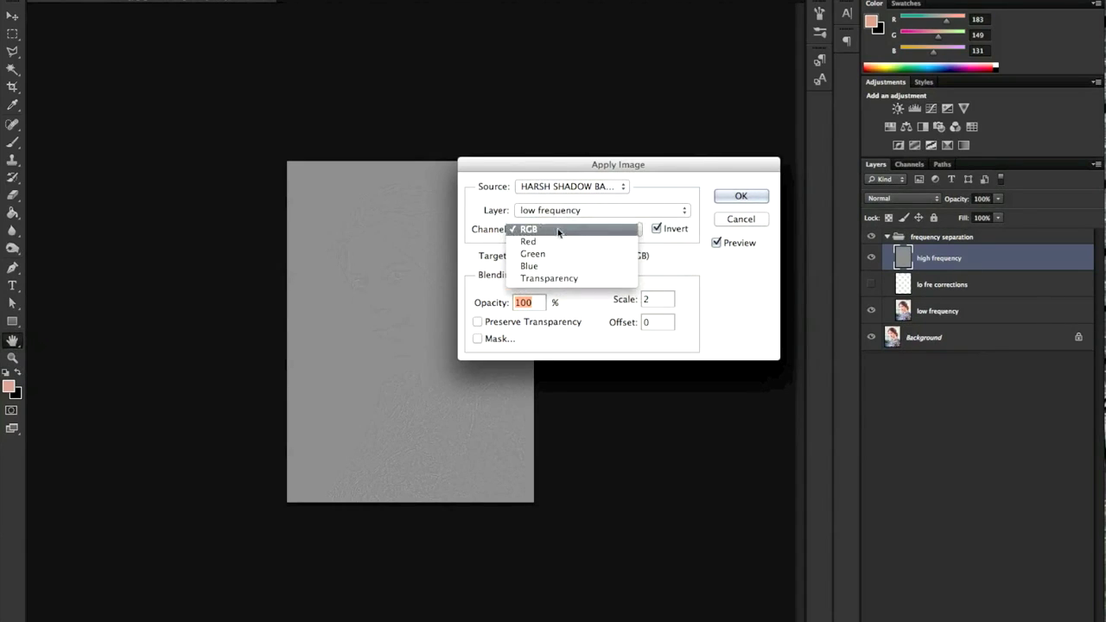
pyautogui.click(558, 231)
pyautogui.click(657, 230)
pyautogui.click(658, 230)
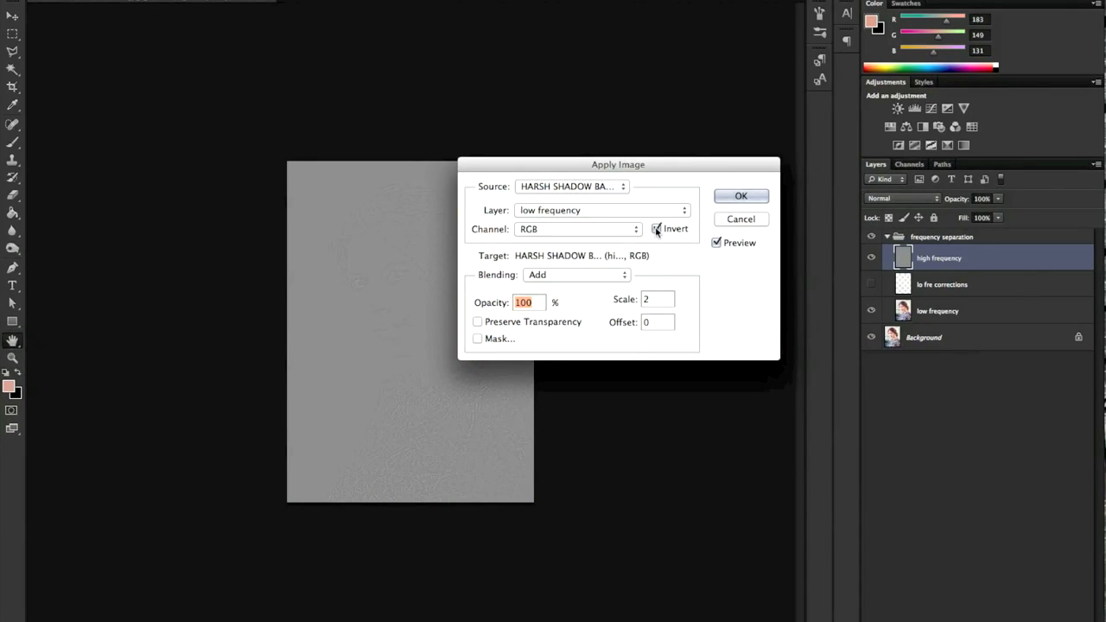
pyautogui.click(575, 276)
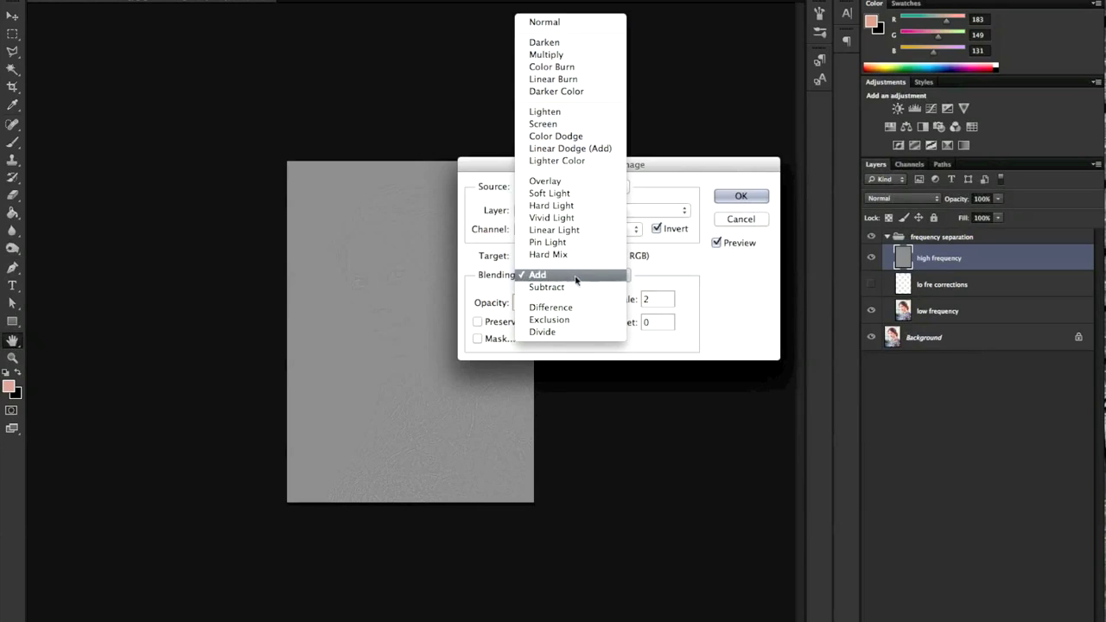
pyautogui.click(577, 277)
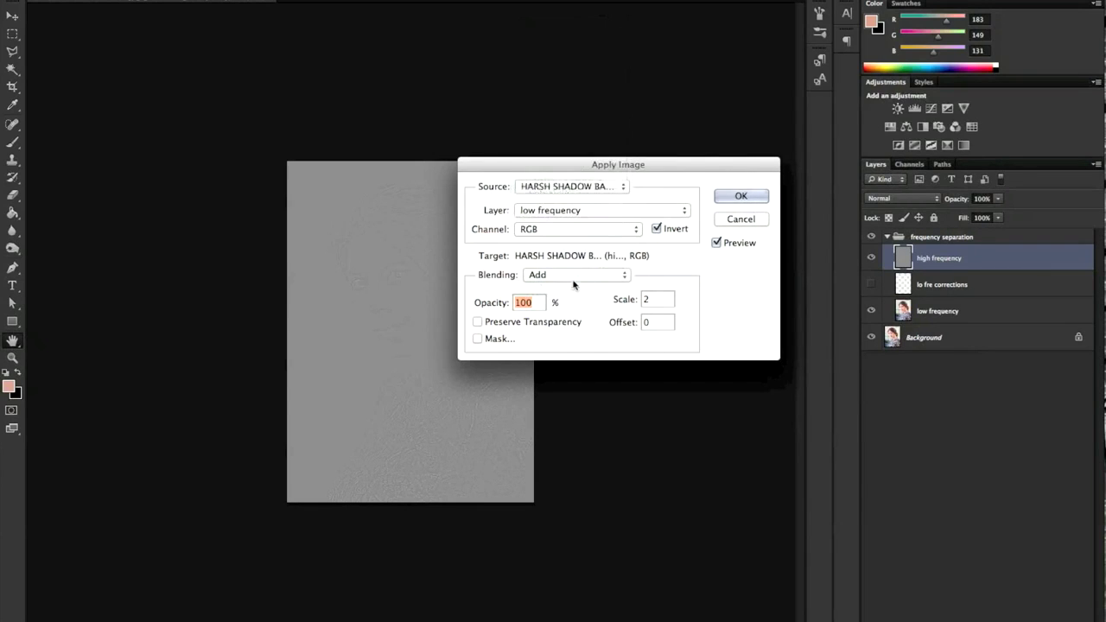
pyautogui.click(654, 298)
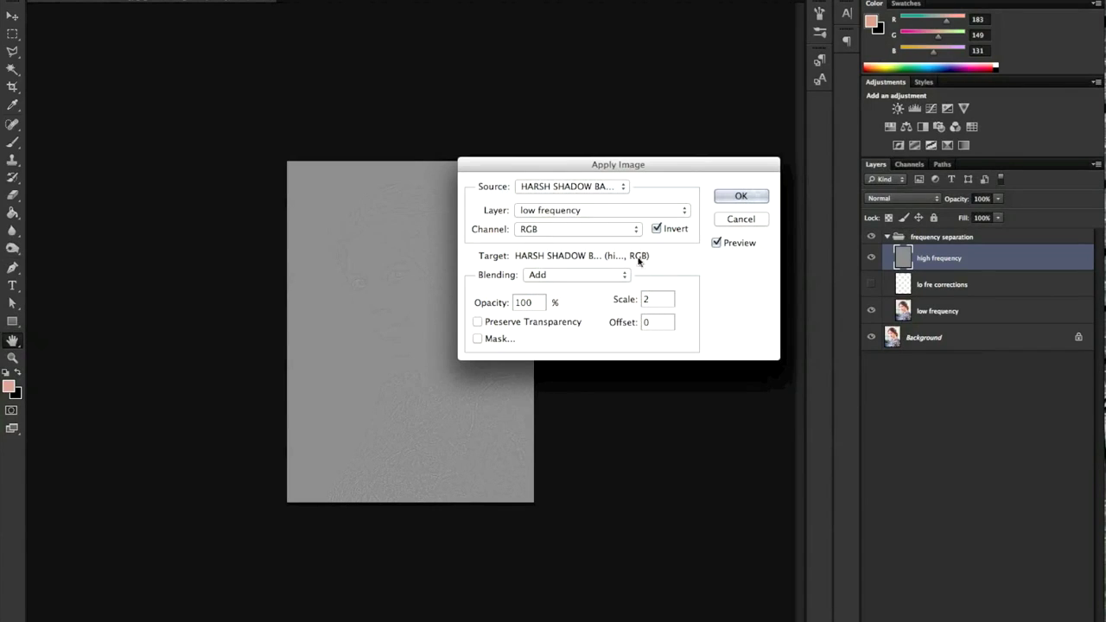
pyautogui.click(730, 202)
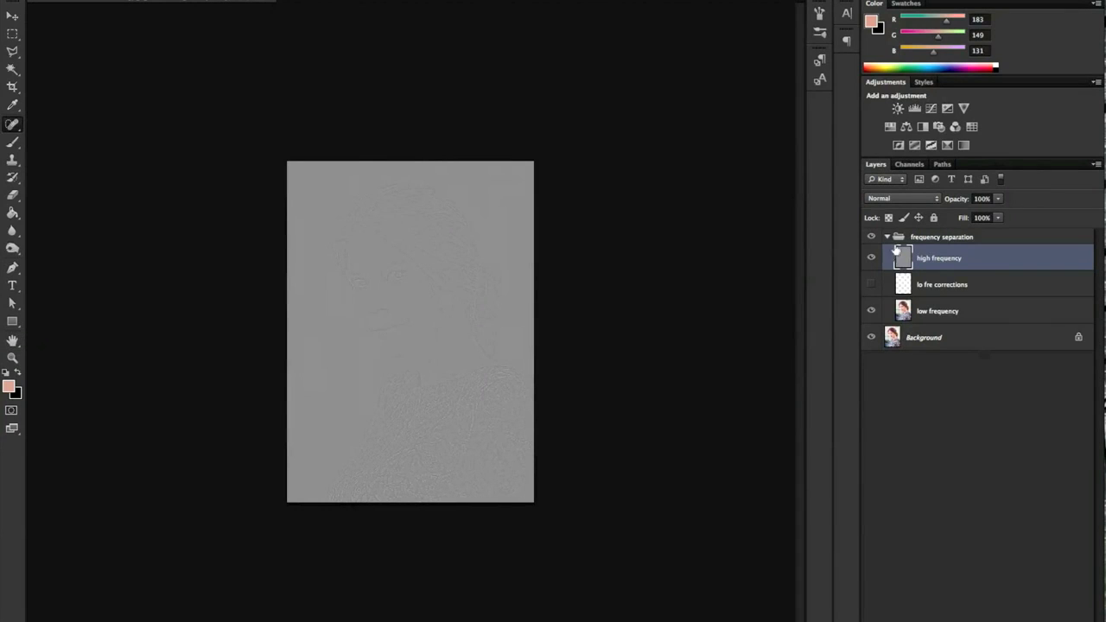
# Set the high frequency layer's blend mode to Linear Light
pyautogui.click(919, 199)
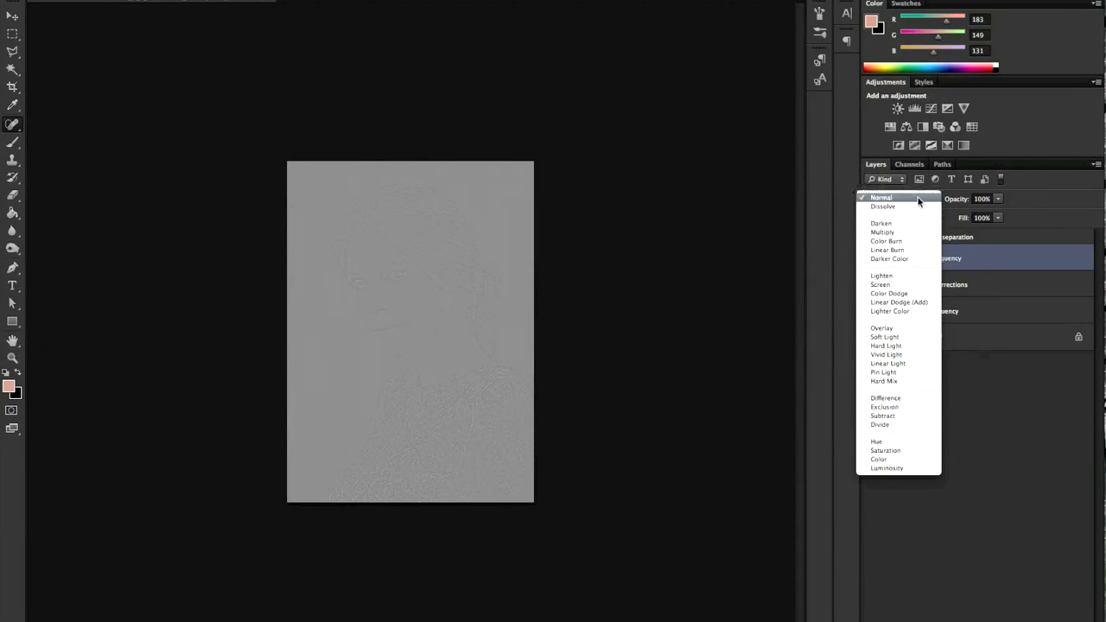
pyautogui.click(882, 364)
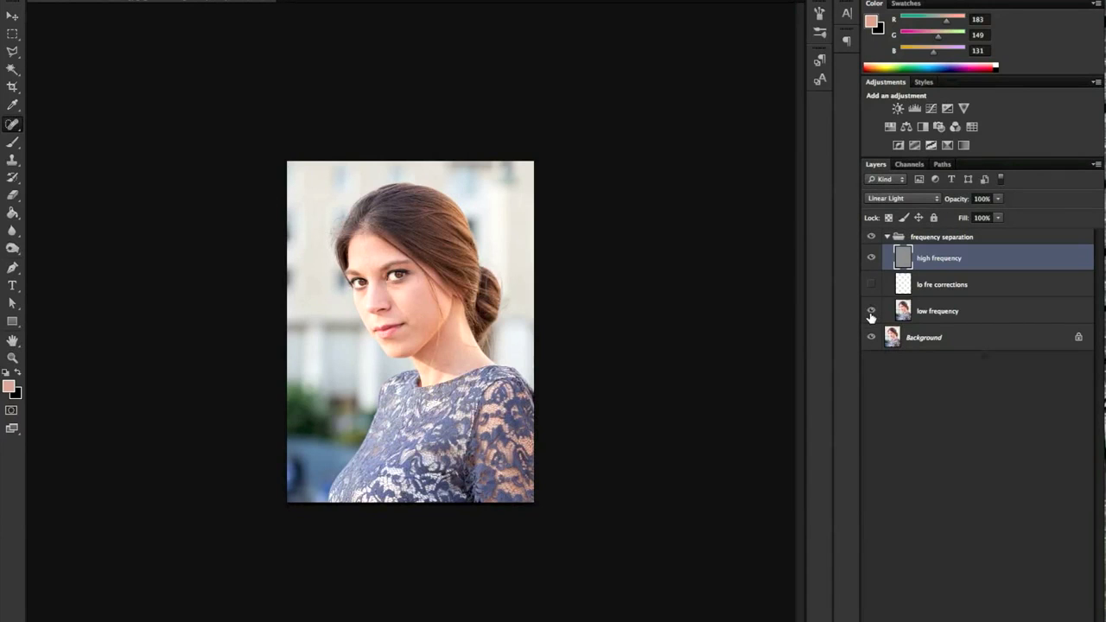
pyautogui.scroll(-5, 338, 319)
pyautogui.scroll(3, 385, 321)
pyautogui.scroll(6, 388, 322)
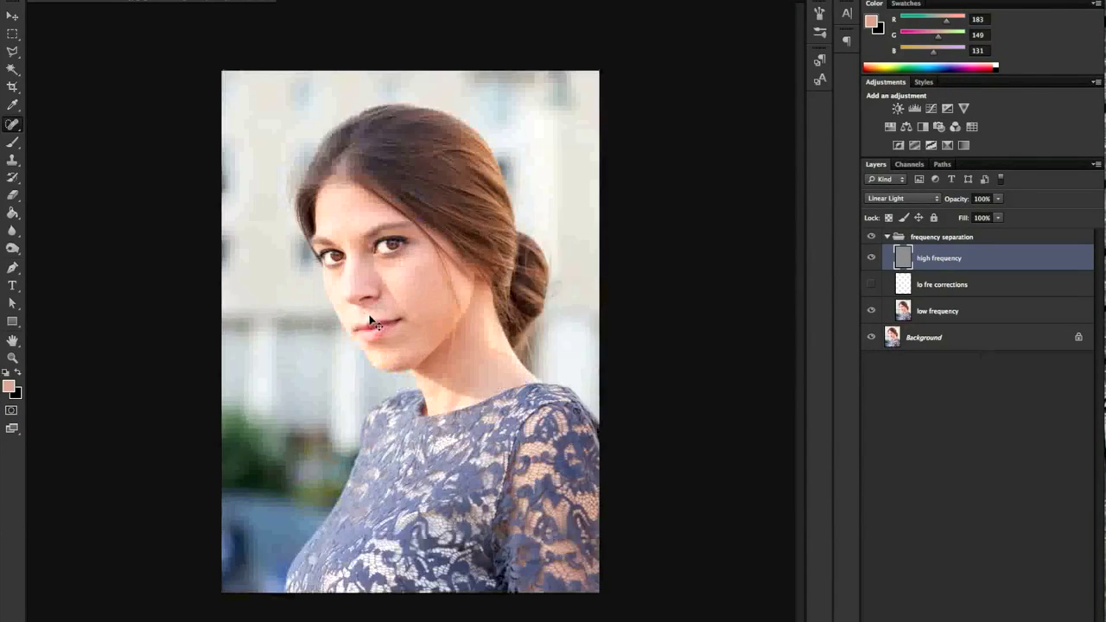
pyautogui.scroll(2, 372, 301)
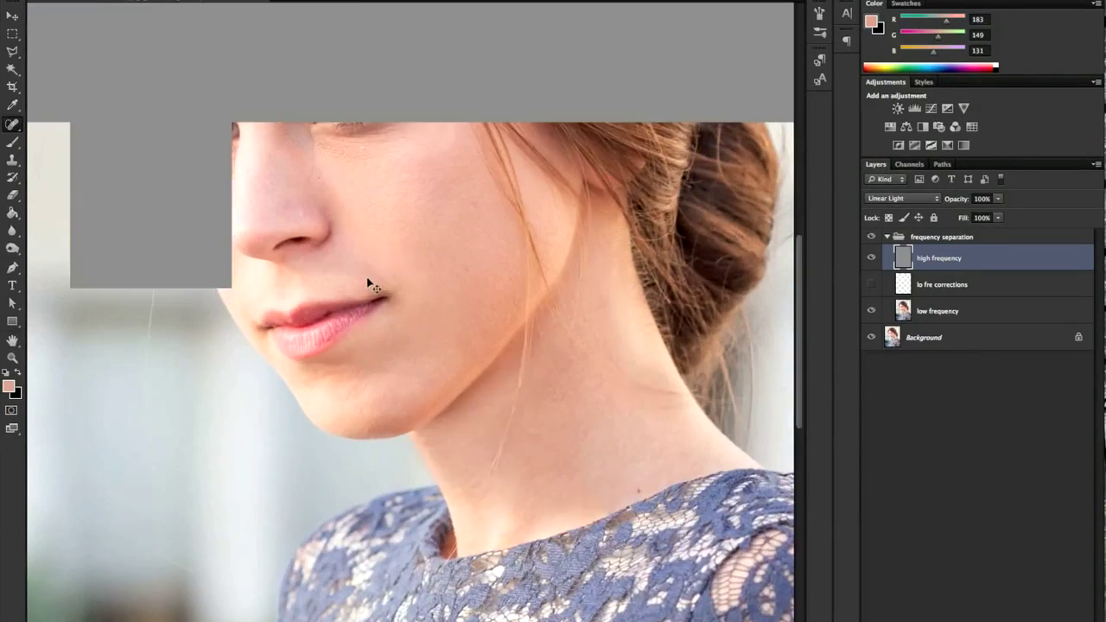
pyautogui.moveTo(391, 220); pyautogui.dragTo(415, 354)
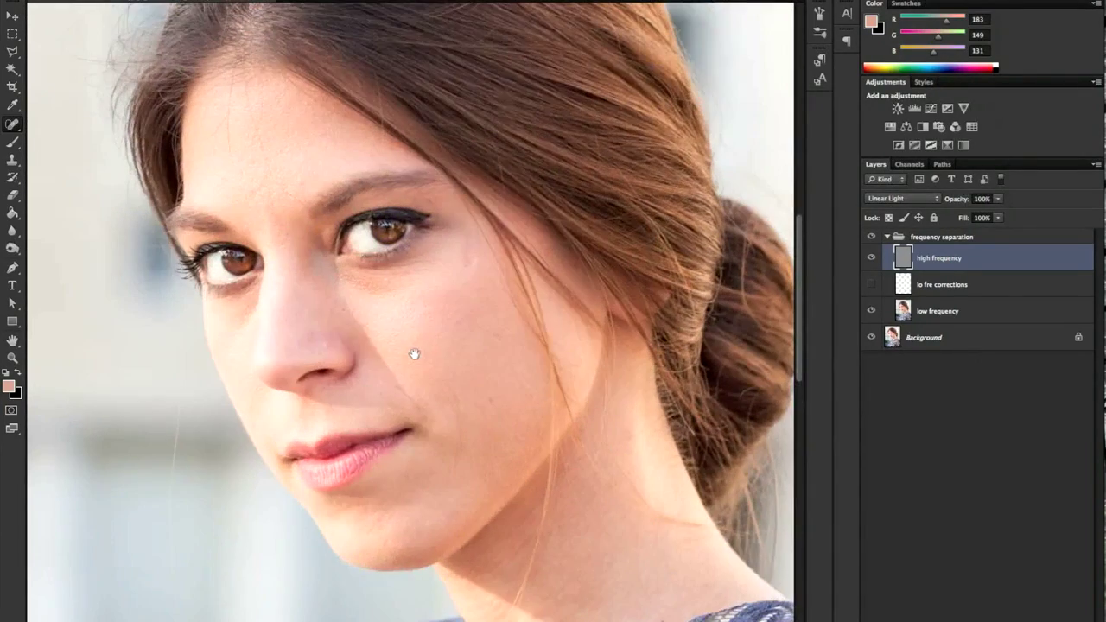
# Hide the high frequency layer, then make the lo fre corrections layer visible and active
pyautogui.click(870, 311)
pyautogui.click(870, 312)
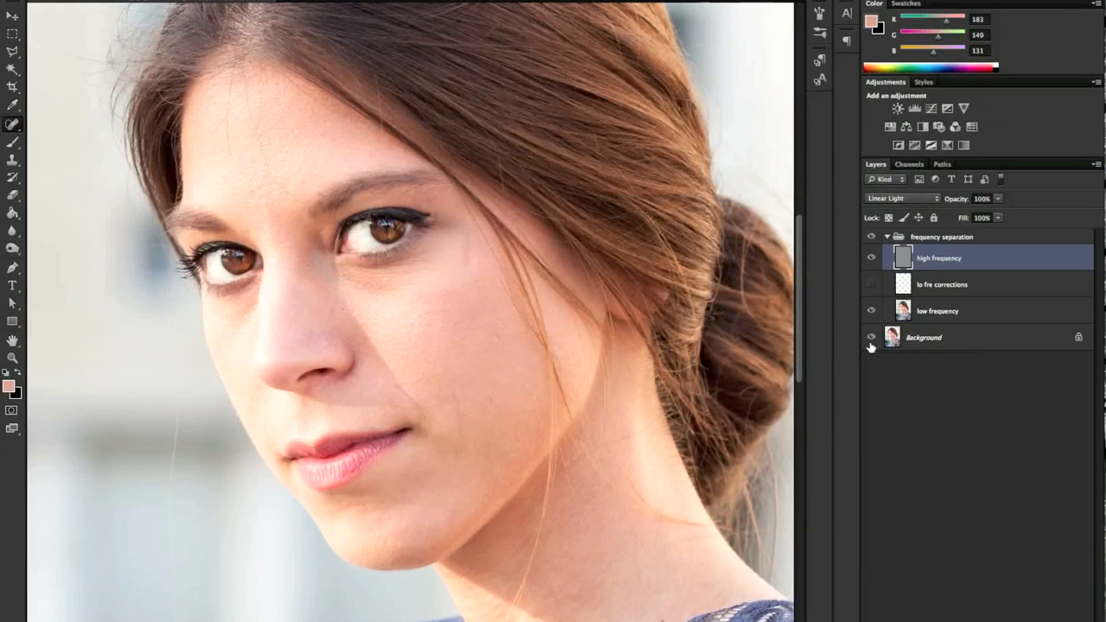
pyautogui.click(870, 258)
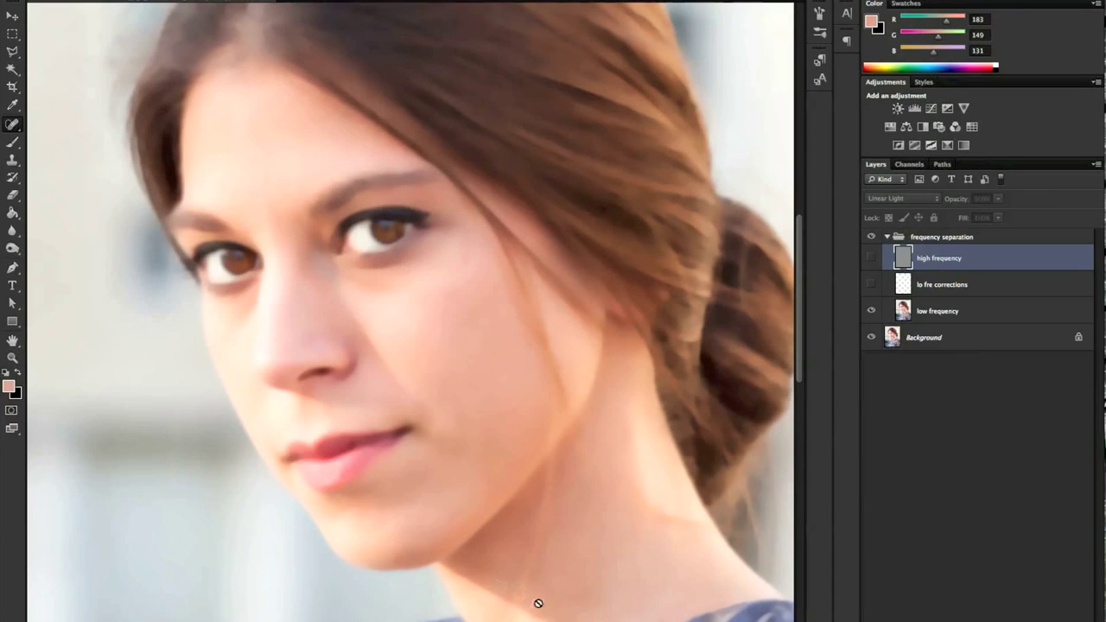
pyautogui.click(927, 290)
pyautogui.click(871, 285)
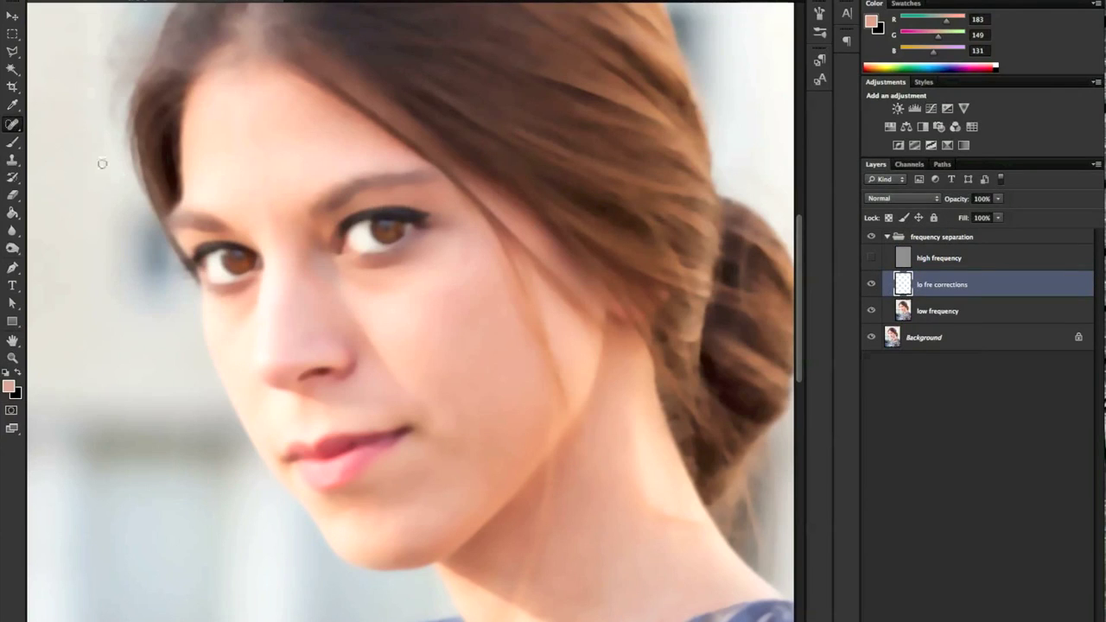
# Sample the cheek tone beside the nose (RGB 217, 180, 159) as the foreground color and switch to the Brush
pyautogui.click(12, 142)
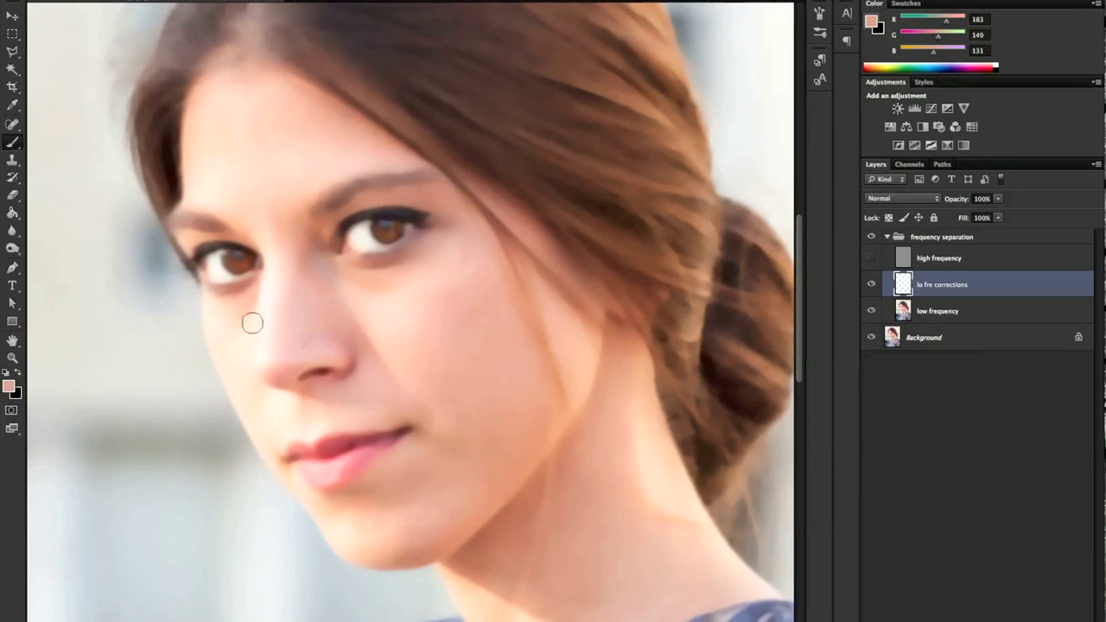
pyautogui.click(13, 105)
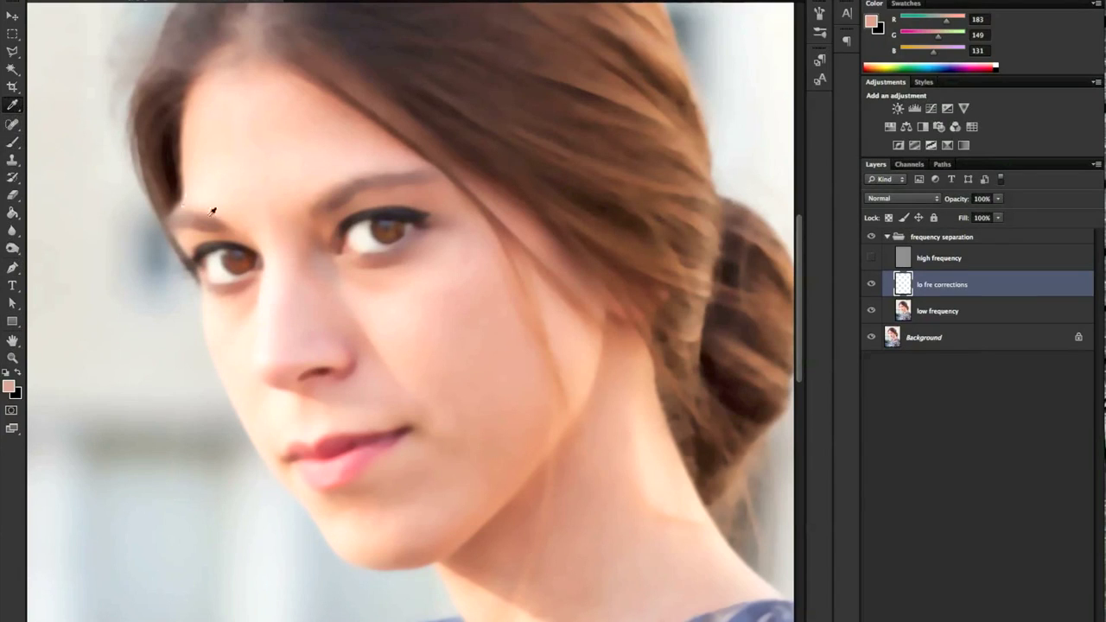
pyautogui.click(413, 360)
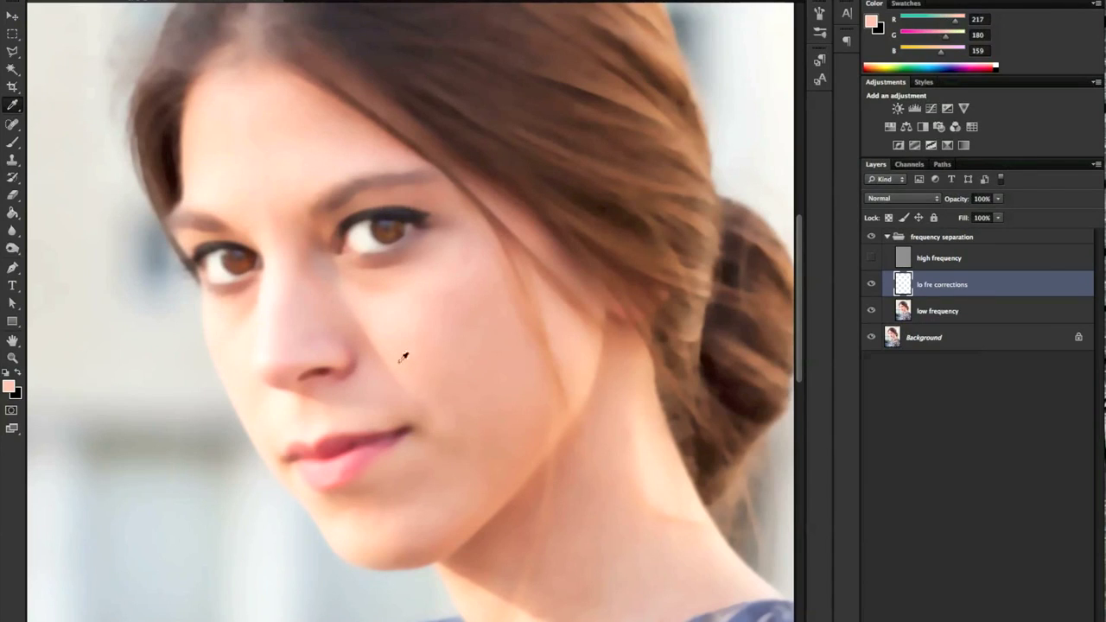
pyautogui.click(13, 141)
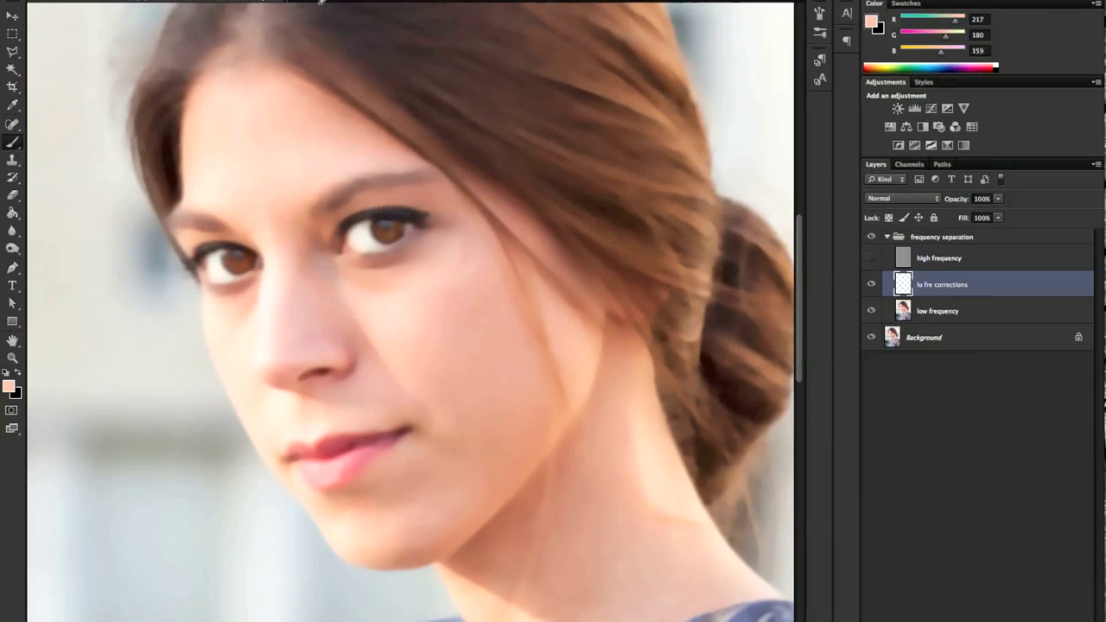
pyautogui.scroll(-3, 293, 3)
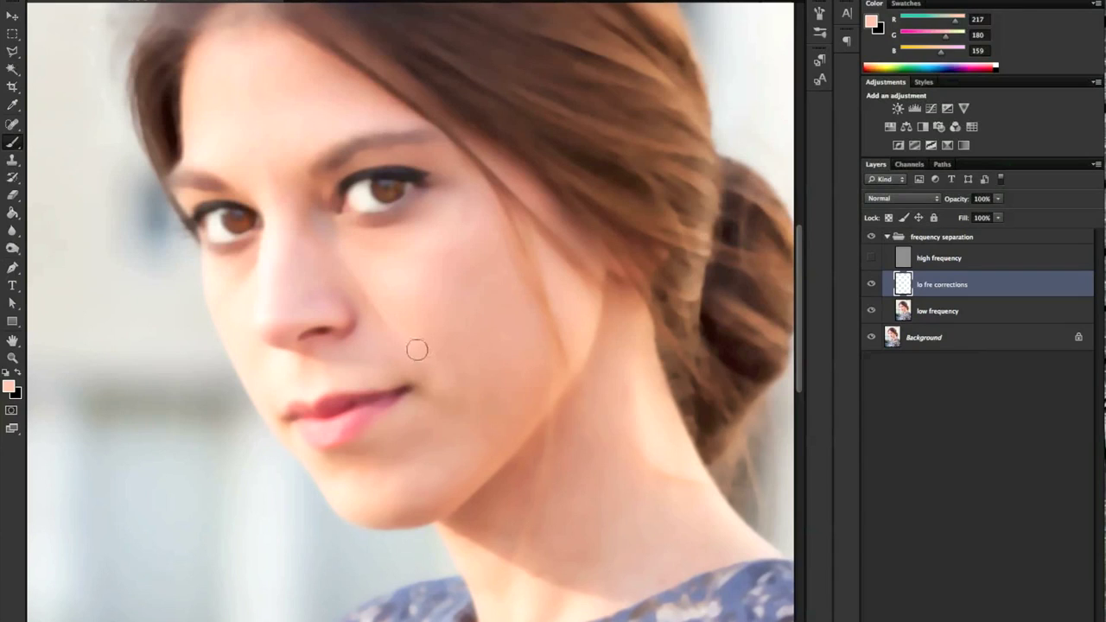
# Even out the cheek between the nose and eye with the Brush, resampling nearby skin tones such as RGB 218, 182, 163
pyautogui.press('i')
pyautogui.click(379, 313)
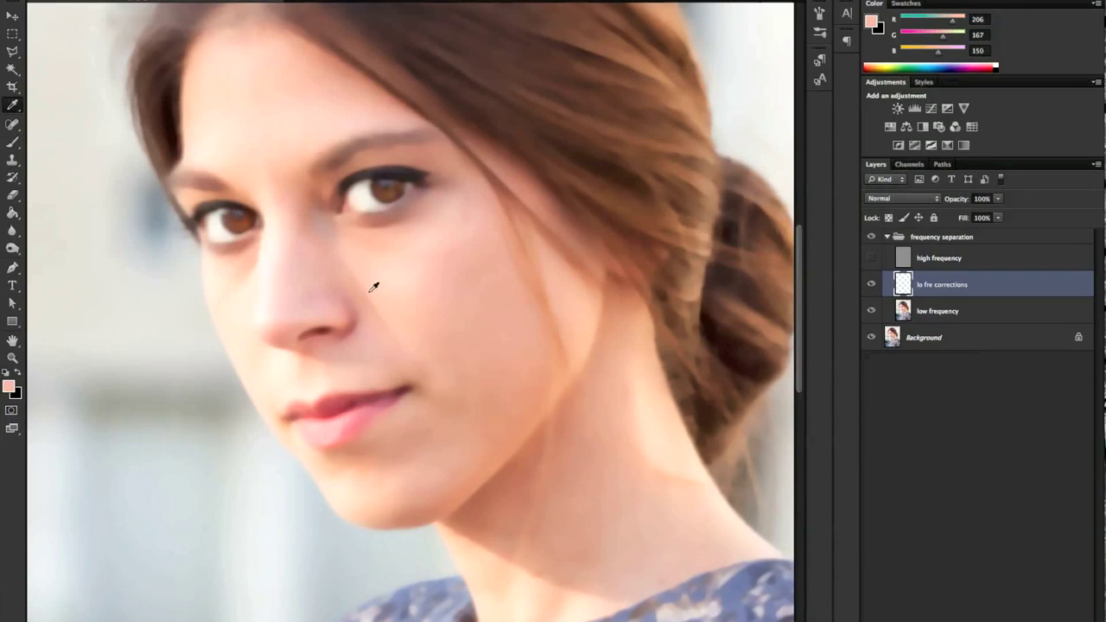
pyautogui.press('b')
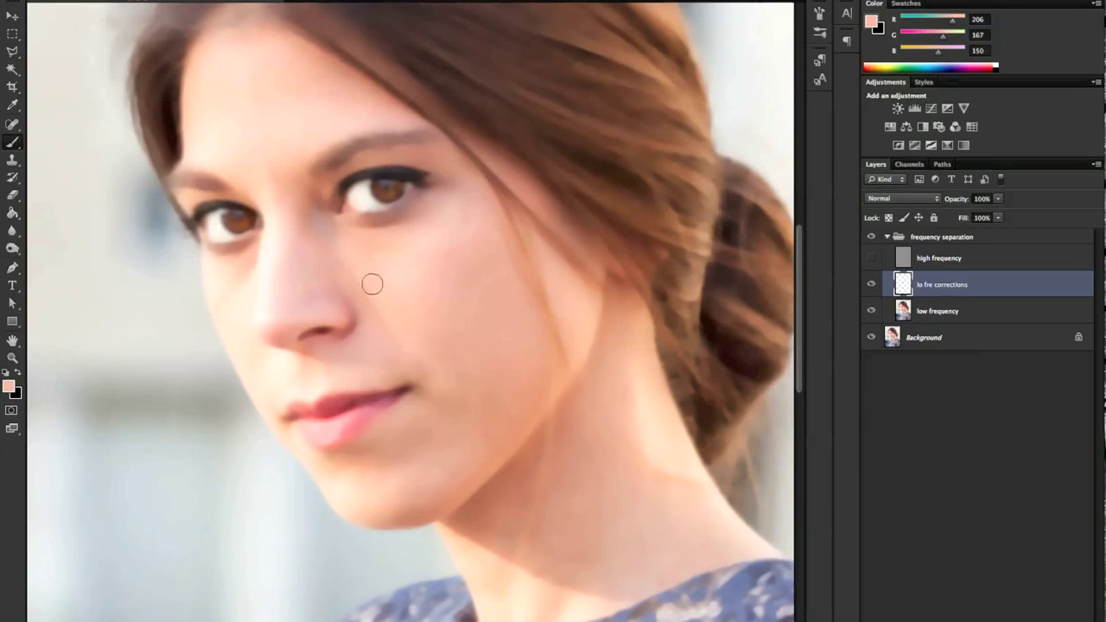
pyautogui.press('i')
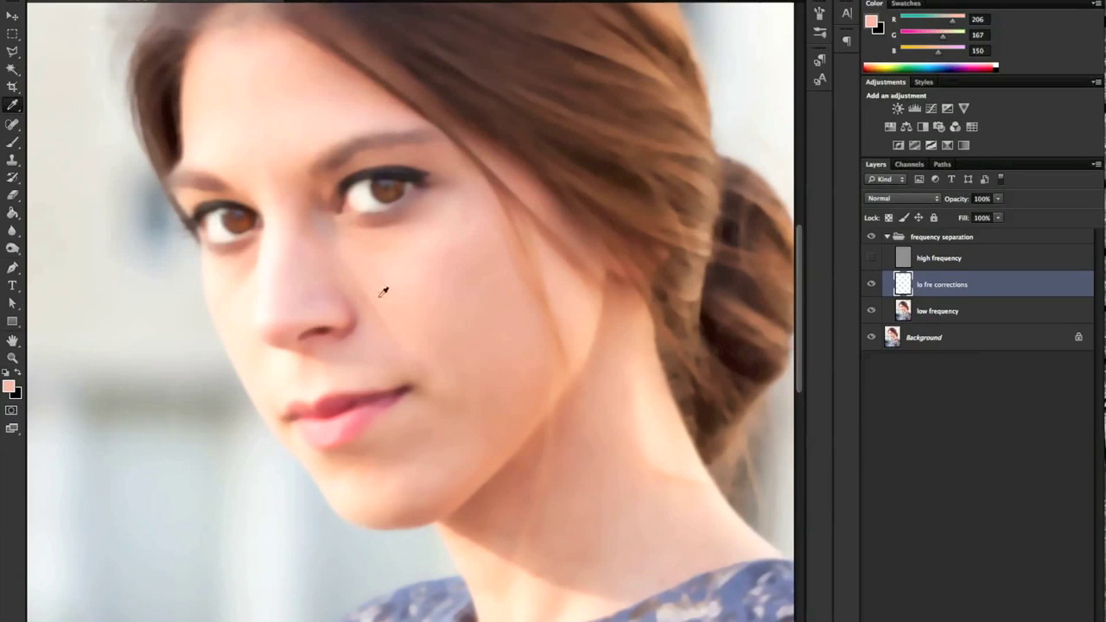
pyautogui.click(380, 296)
pyautogui.press('b')
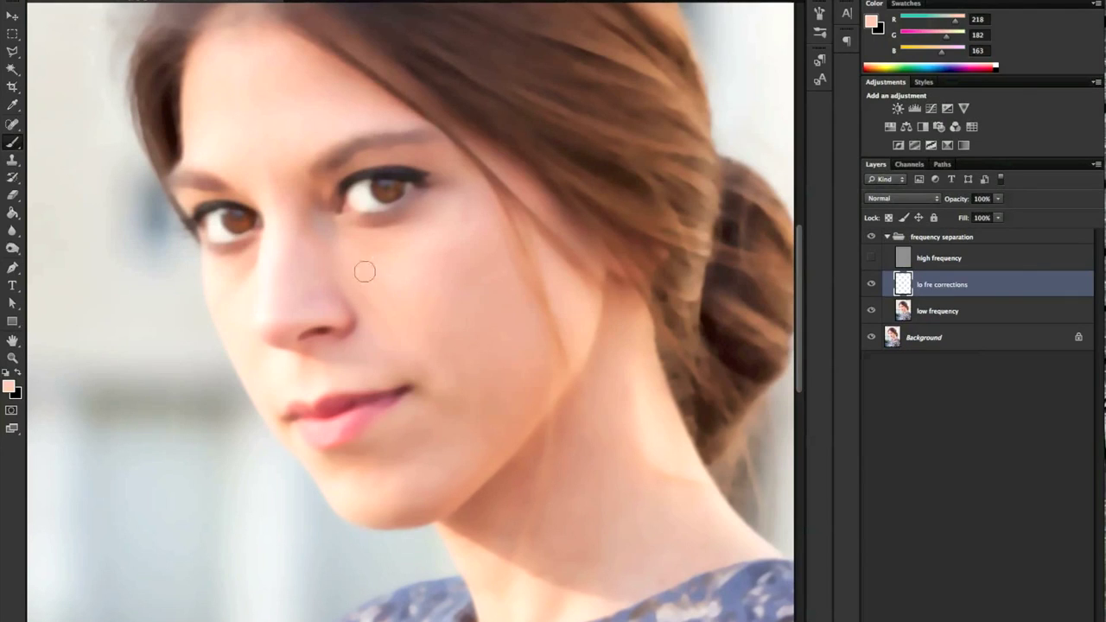
pyautogui.keyDown('alt'); pyautogui.click(395, 256); pyautogui.keyUp('alt')
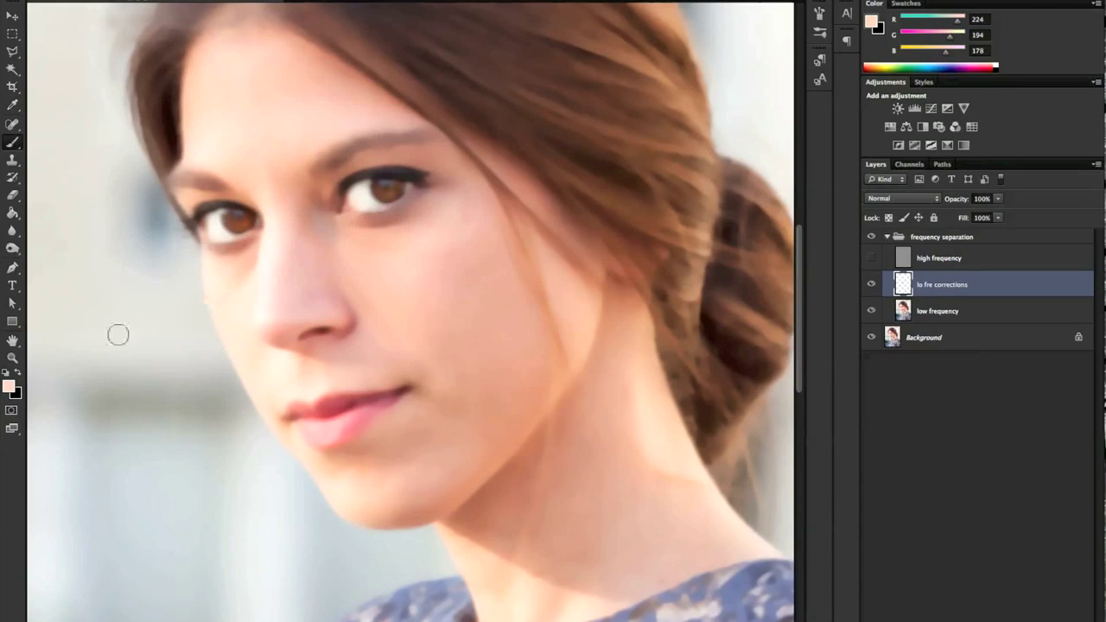
# Choose a slightly lighter skin tone, RGB 233, 204, 189, as the foreground color and return to the Brush
pyautogui.click(9, 385)
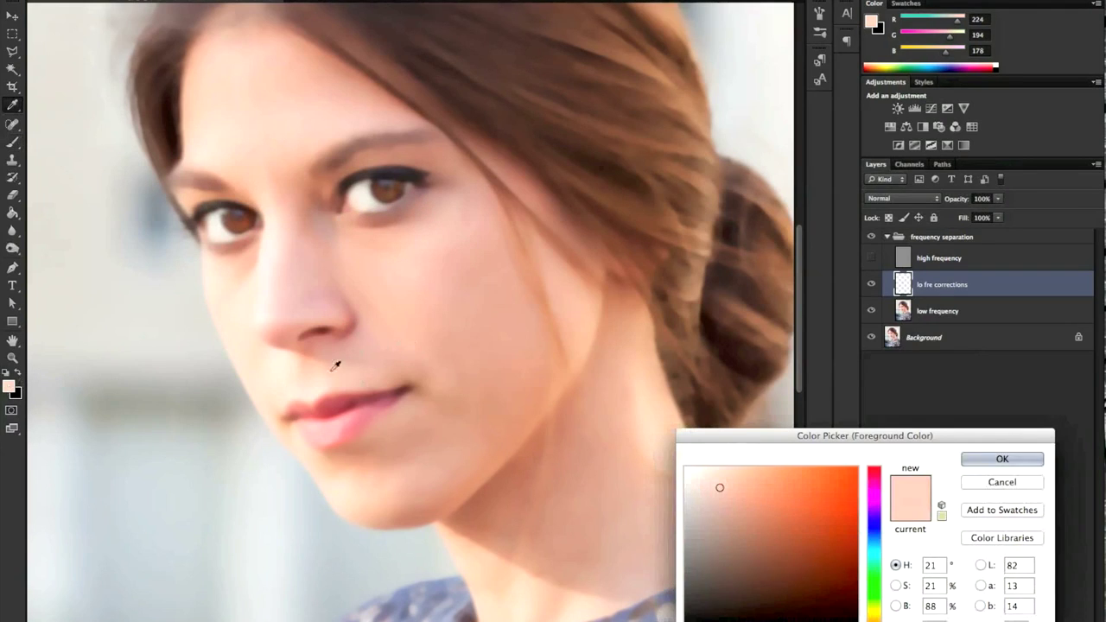
pyautogui.click(717, 481)
pyautogui.click(1001, 459)
pyautogui.press('b')
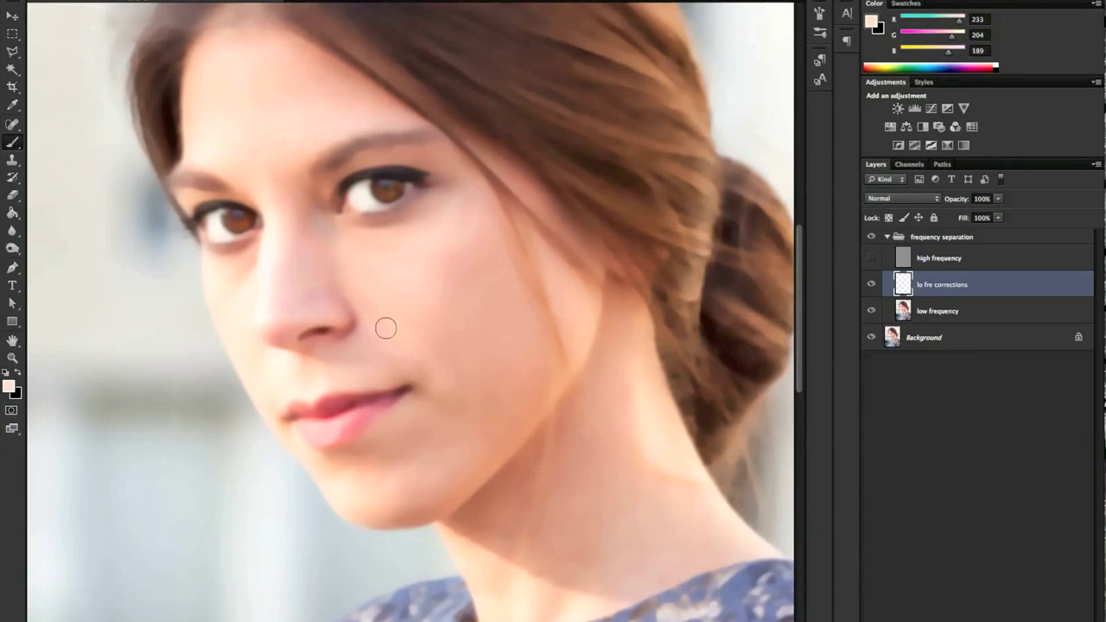
# Sample the cheek tone above the mouth corner (RGB 200, 166, 156) and reduce the brush size
pyautogui.keyDown('alt'); pyautogui.click(417, 348); pyautogui.keyUp('alt')
pyautogui.rightClick(419, 348)
pyautogui.click(559, 355)
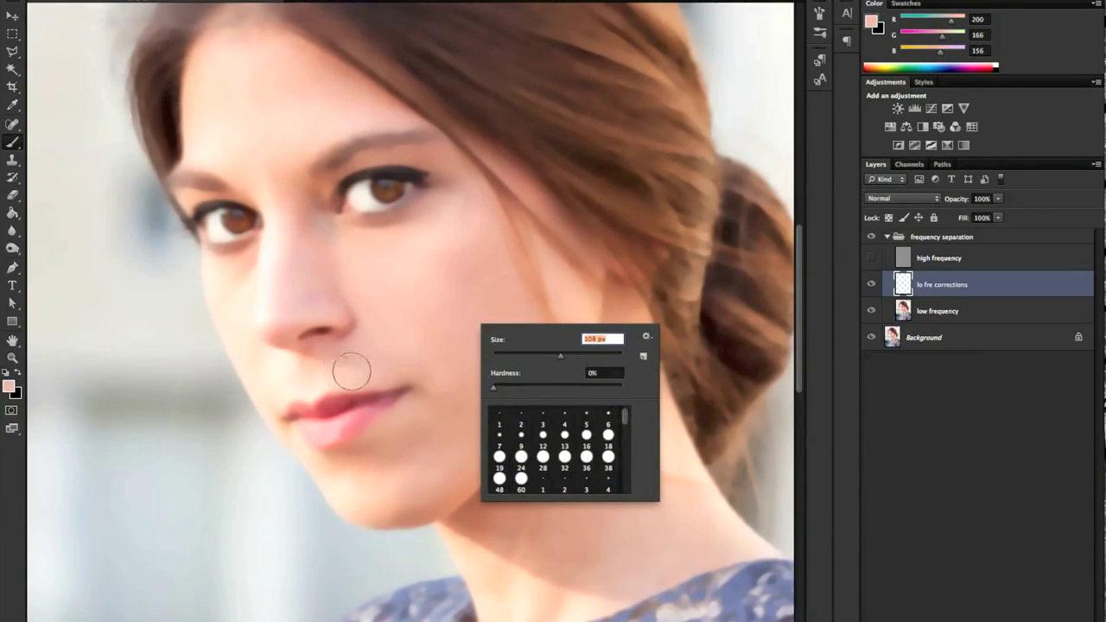
pyautogui.click(537, 355)
pyautogui.click(522, 356)
pyautogui.press('BackSpace')
pyautogui.click(521, 356)
pyautogui.press('Return')
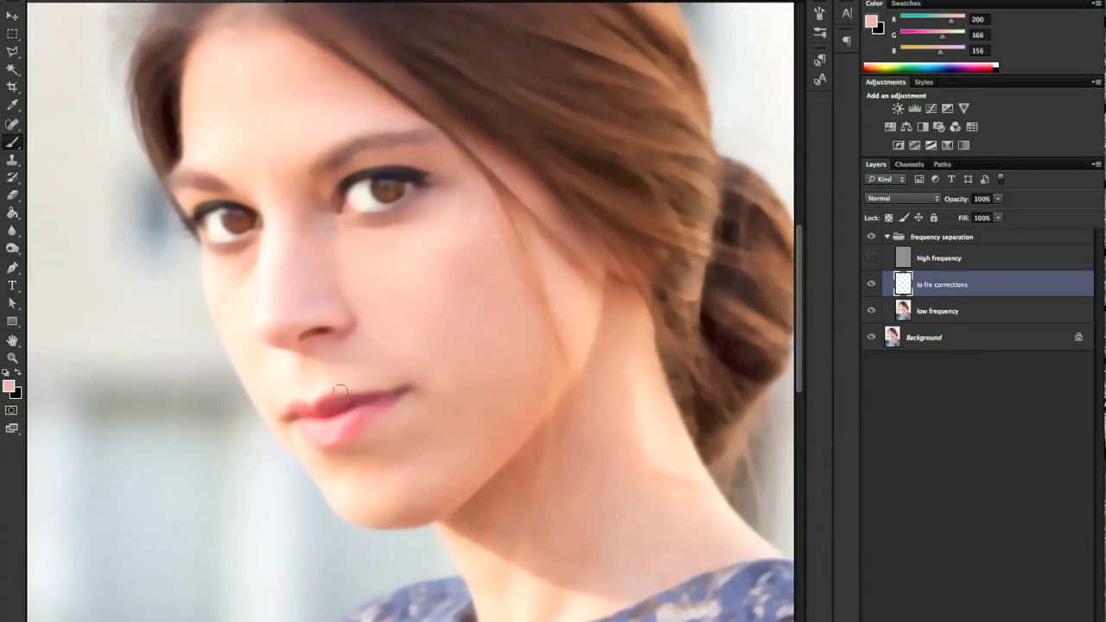
# Smooth the skin above the upper lip with the Brush, using light tones sampled there such as RGB 239, 219, 206
pyautogui.keyDown('alt'); pyautogui.click(338, 370); pyautogui.keyUp('alt')
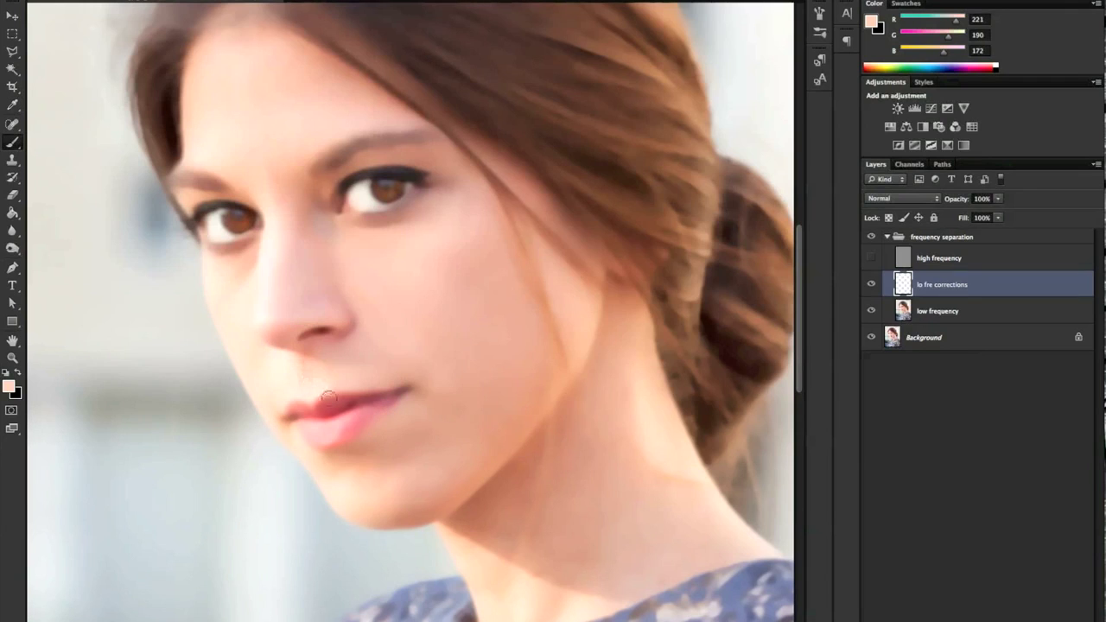
pyautogui.keyDown('alt'); pyautogui.click(307, 368); pyautogui.keyUp('alt')
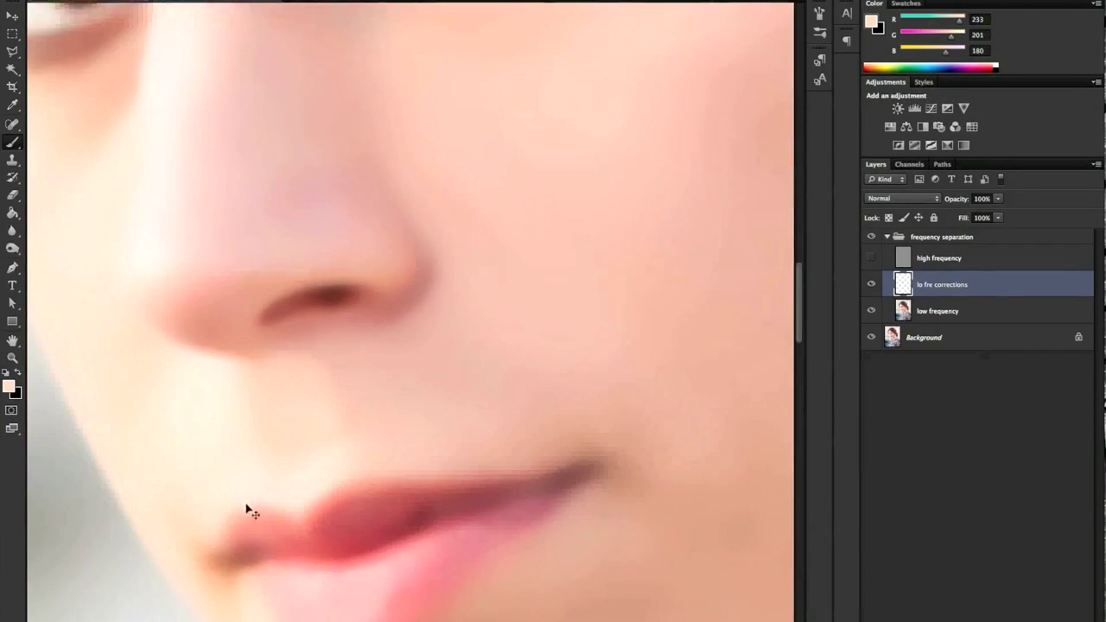
pyautogui.press('super+minus')
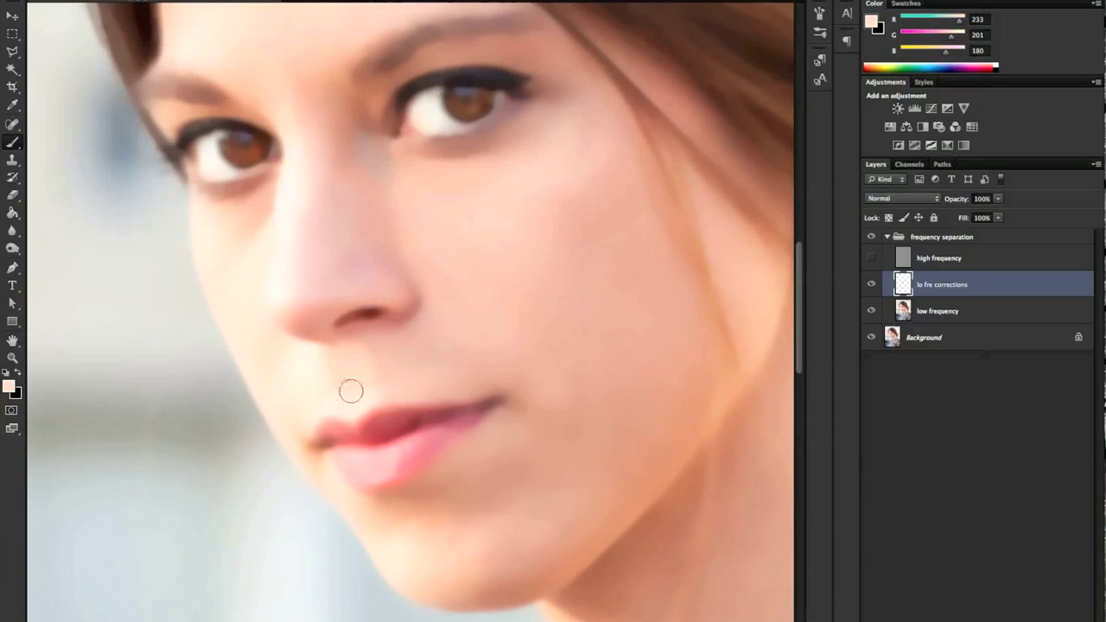
pyautogui.press('i')
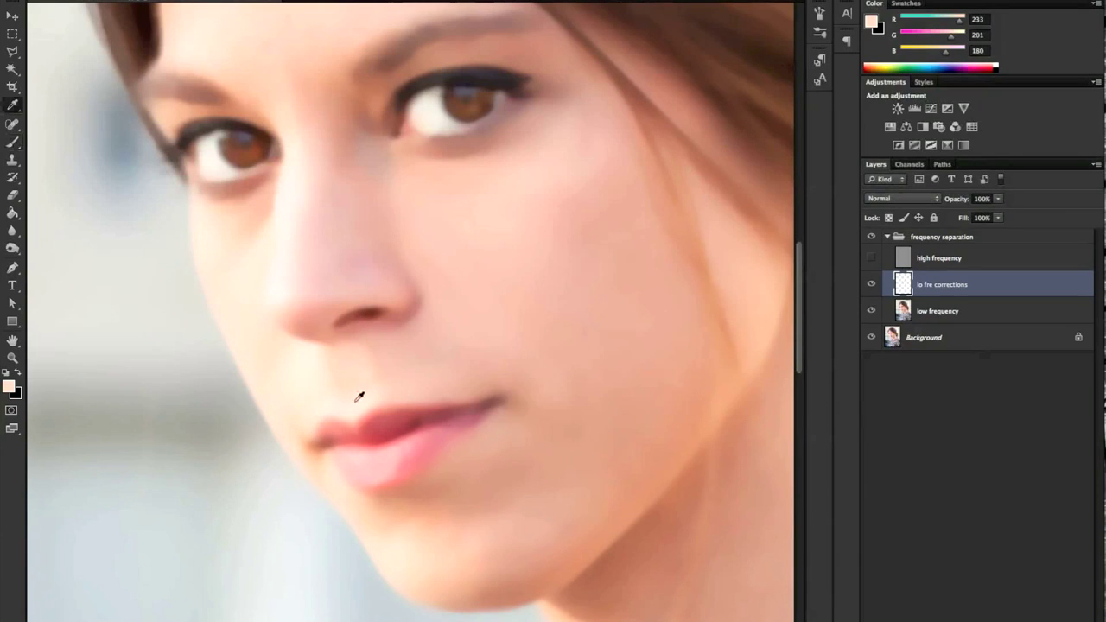
pyautogui.click(360, 396)
pyautogui.press('b')
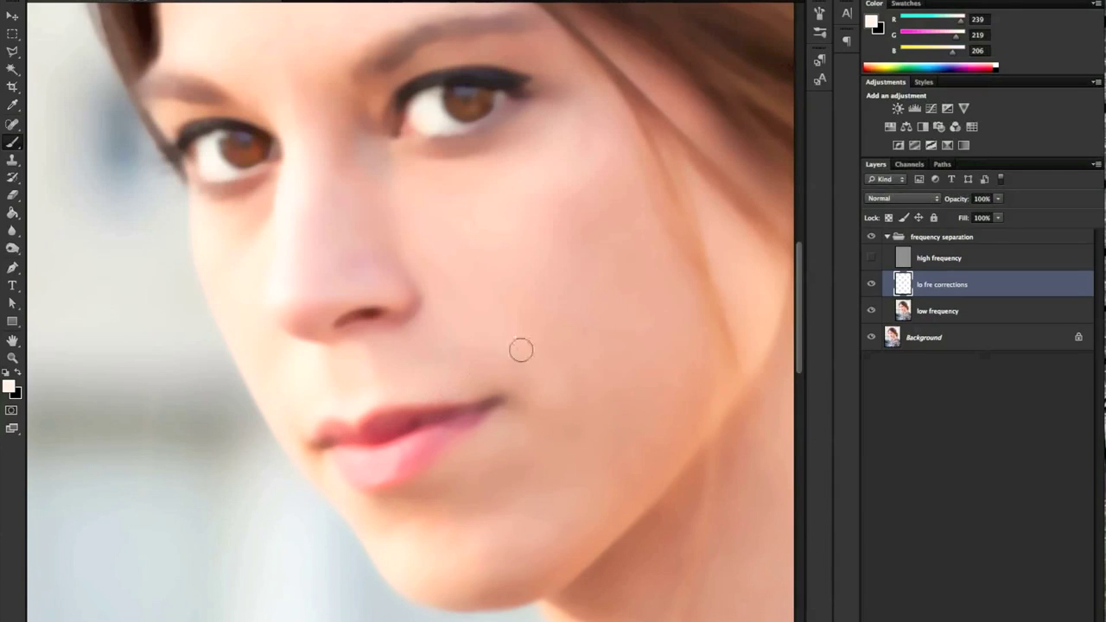
# Sample the cheek tone RGB 197, 159, 143, enlarge the brush and paint over the uneven lower cheek and chin
pyautogui.keyDown('alt'); pyautogui.click(586, 348); pyautogui.keyUp('alt')
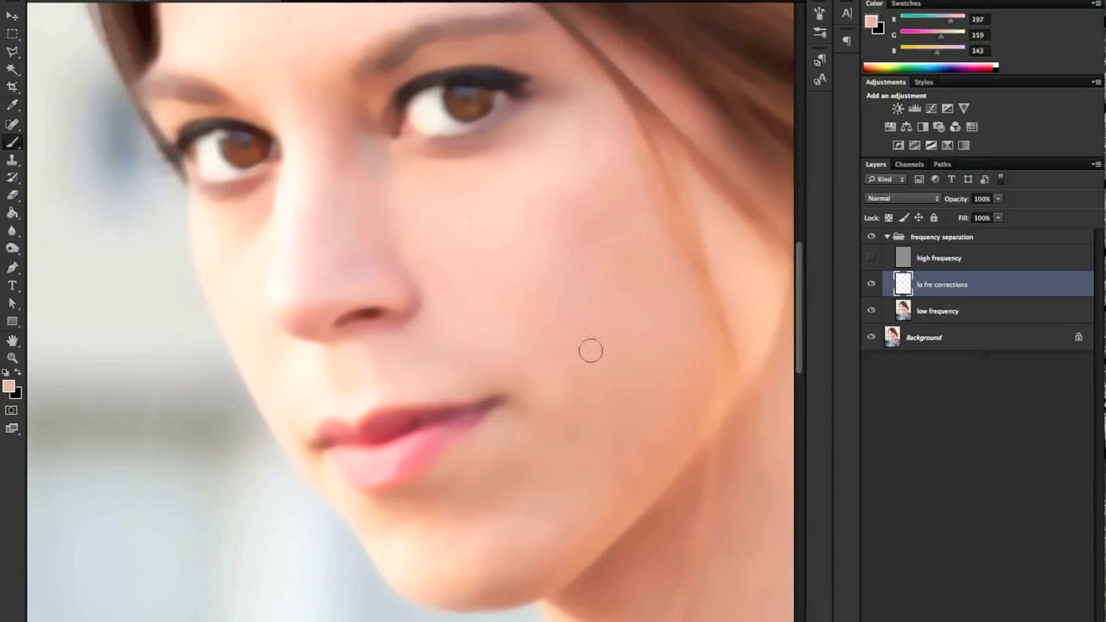
pyautogui.rightClick(586, 350)
pyautogui.moveTo(661, 385); pyautogui.dragTo(671, 386)
pyautogui.press('Return')
pyautogui.moveTo(579, 398)
pyautogui.mouseDown()
pyautogui.moveTo(544, 446)
pyautogui.moveTo(553, 403)
pyautogui.moveTo(534, 434)
pyautogui.moveTo(580, 446)
pyautogui.moveTo(576, 400)
pyautogui.mouseUp()
pyautogui.rightClick(571, 394)
pyautogui.press('Escape')
pyautogui.moveTo(485, 529); pyautogui.dragTo(454, 504)
# Sample the light neck tone RGB 228, 195, 168 and paint along the hard shadow edge across the neck
pyautogui.scroll(-10, 482, 464)
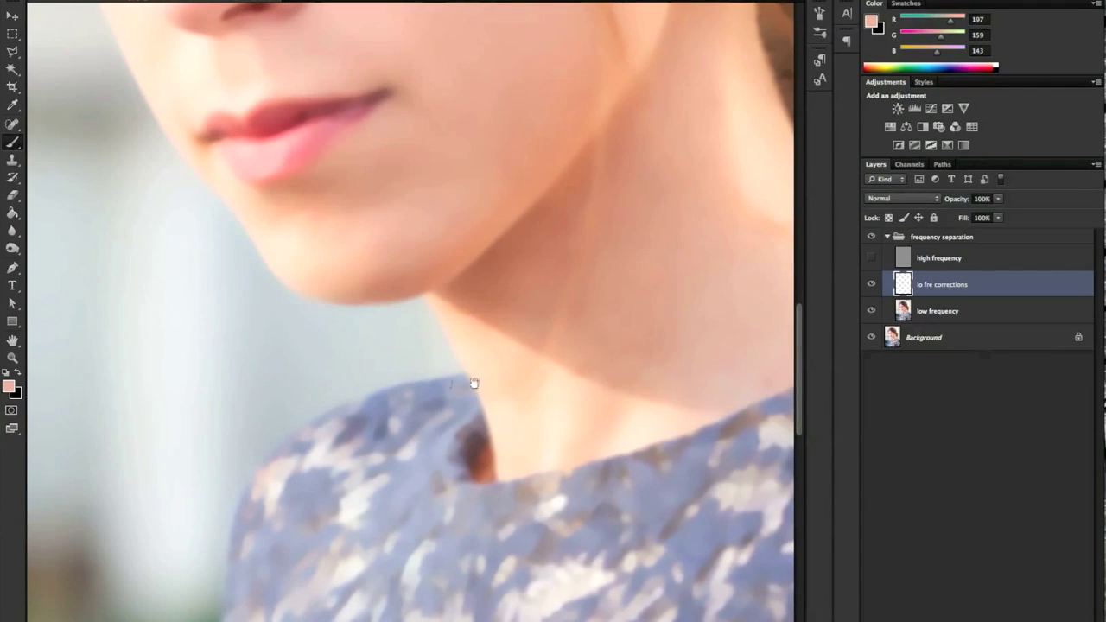
pyautogui.moveTo(474, 383); pyautogui.dragTo(350, 395)
pyautogui.keyDown('alt'); pyautogui.click(368, 359); pyautogui.keyUp('alt')
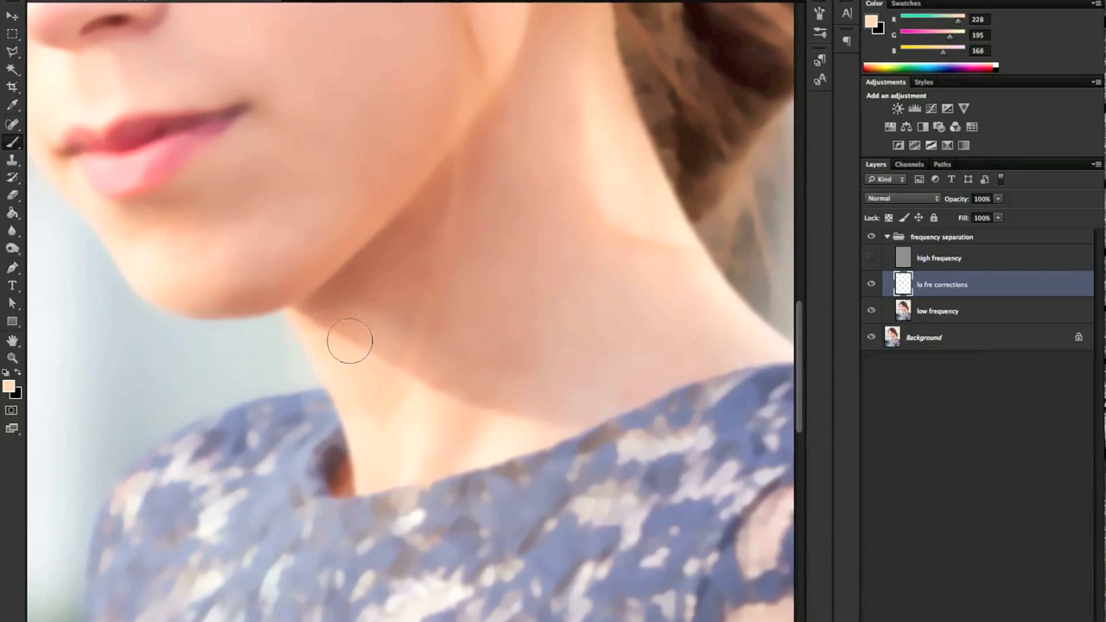
pyautogui.moveTo(378, 361)
pyautogui.mouseDown()
pyautogui.moveTo(402, 384)
pyautogui.moveTo(430, 397)
pyautogui.moveTo(535, 416)
pyautogui.mouseUp()
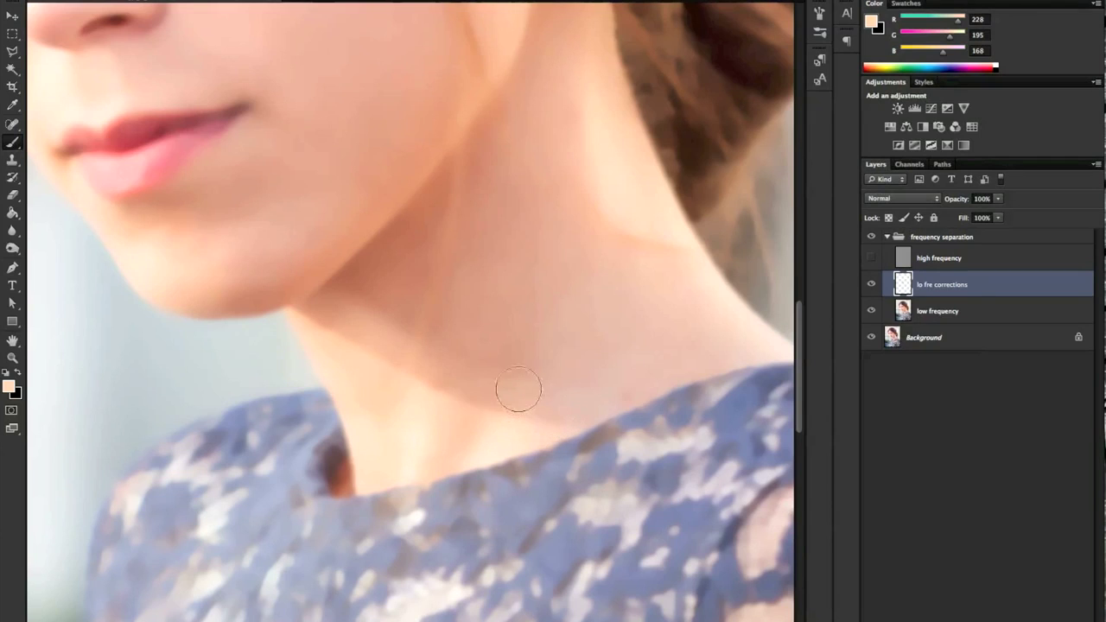
# Blend the lower neck's shadow edge with the Brush, using sampled tones RGB 183, 148, 130 and RGB 205, 170, 148
pyautogui.press('i')
pyautogui.click(516, 323)
pyautogui.press('b')
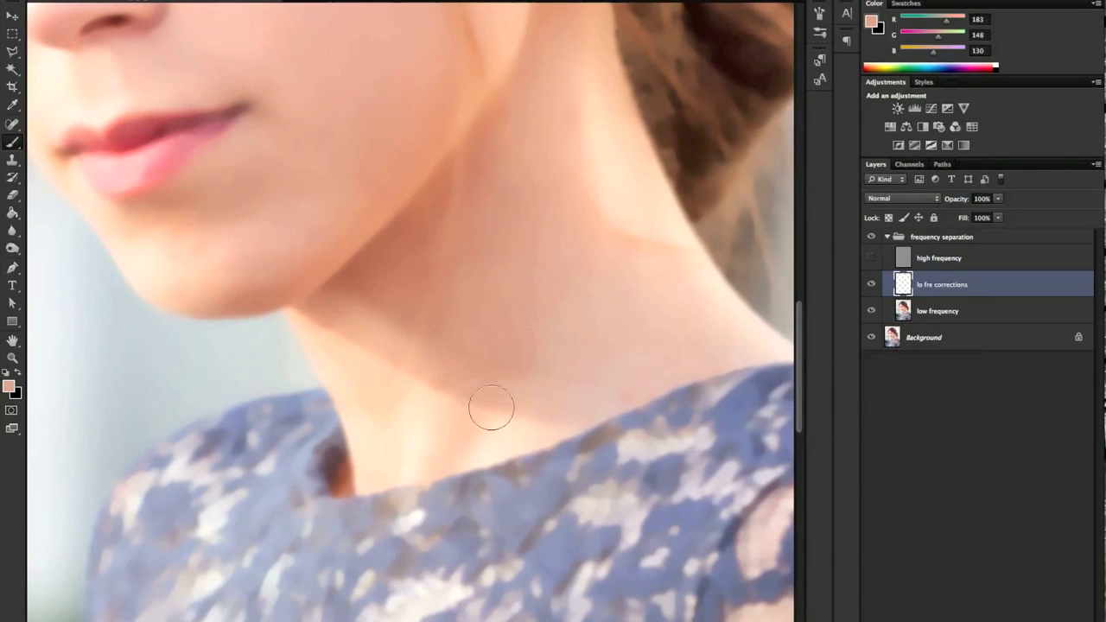
pyautogui.moveTo(548, 413)
pyautogui.mouseDown()
pyautogui.moveTo(499, 422)
pyautogui.moveTo(518, 388)
pyautogui.moveTo(458, 406)
pyautogui.moveTo(459, 417)
pyautogui.moveTo(504, 389)
pyautogui.moveTo(494, 420)
pyautogui.moveTo(546, 411)
pyautogui.moveTo(509, 420)
pyautogui.moveTo(489, 395)
pyautogui.mouseUp()
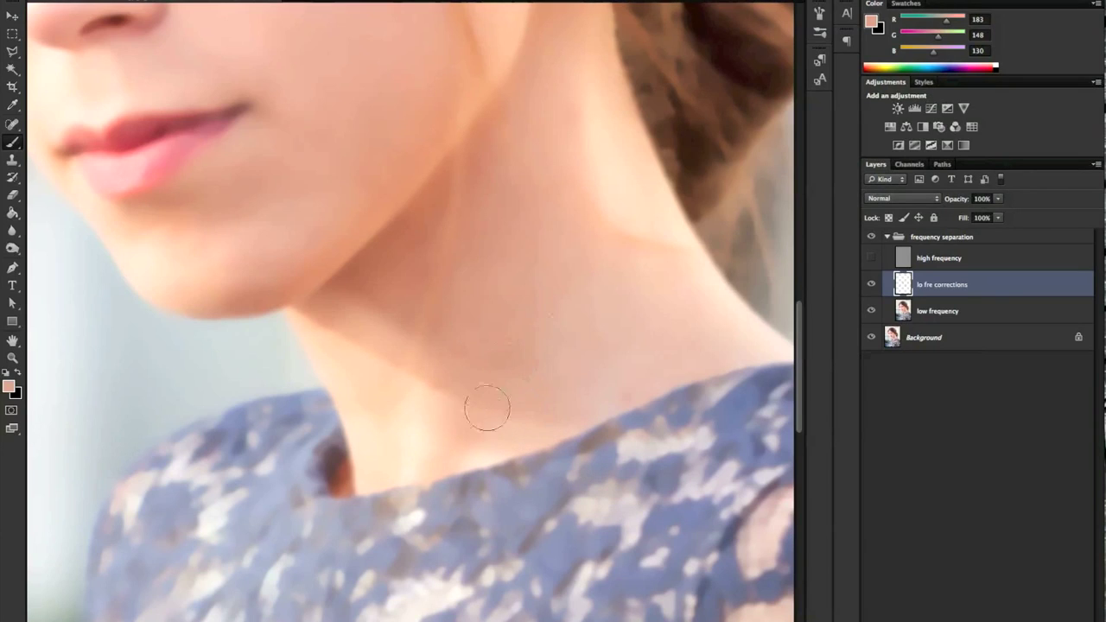
pyautogui.press('i')
pyautogui.click(474, 432)
pyautogui.press('b')
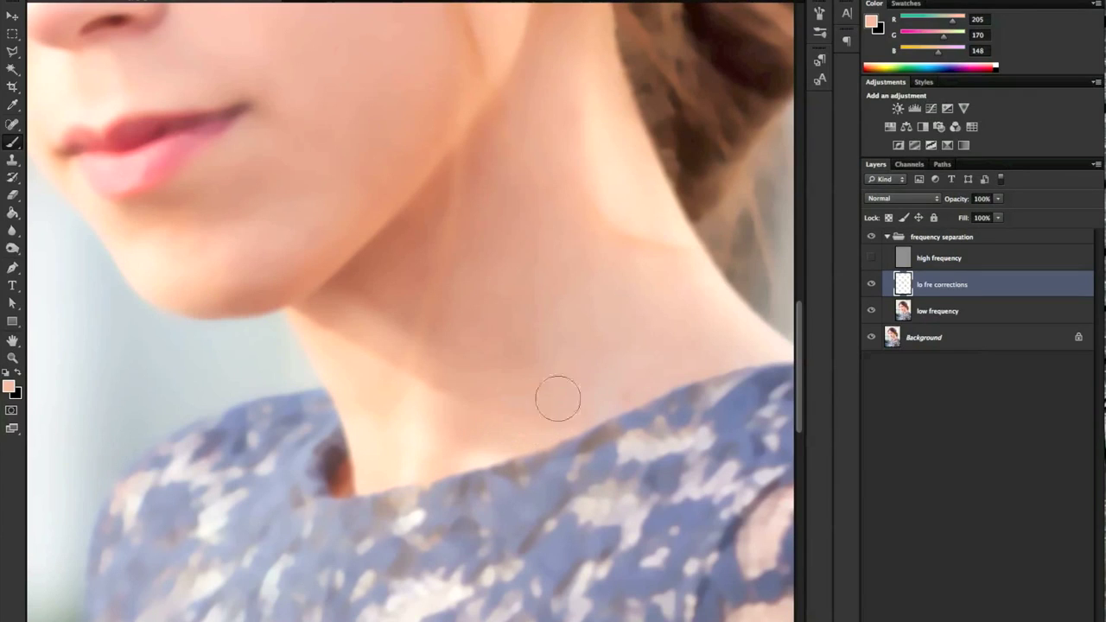
# Soften the shadow transition at the front of the neck with sampled light tones RGB 228, 193, 164 and RGB 237, 212, 188
pyautogui.press('i')
pyautogui.click(371, 392)
pyautogui.press('b')
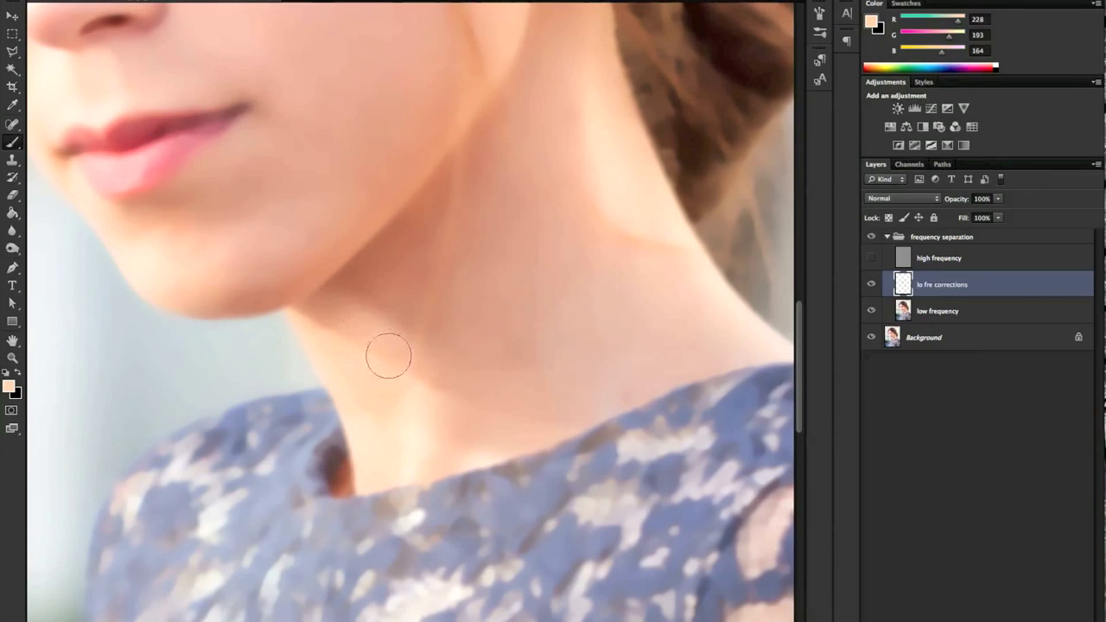
pyautogui.press('i')
pyautogui.click(411, 410)
pyautogui.press('b')
pyautogui.moveTo(421, 403); pyautogui.dragTo(429, 371)
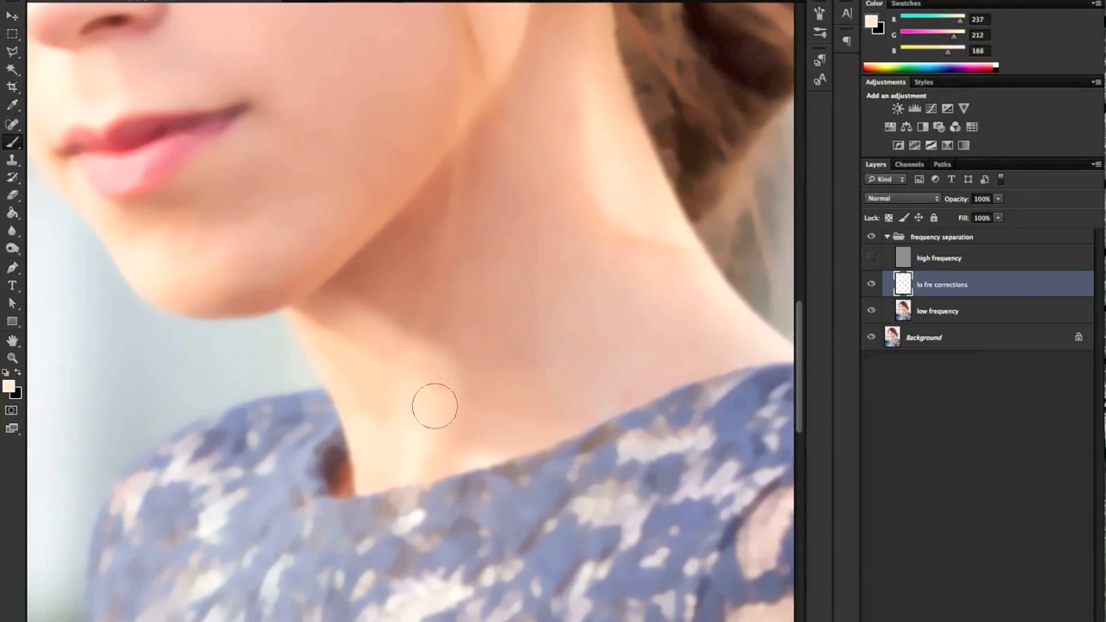
# Sample the shaded skin tone of the middle neck and paint it over the light patch below the jaw
pyautogui.press('i')
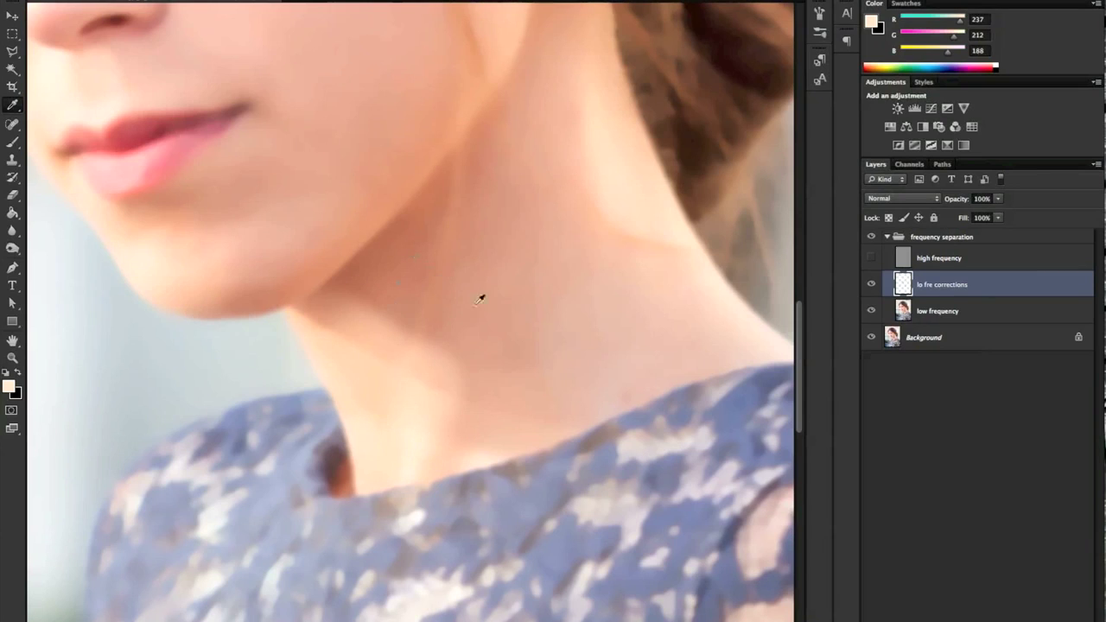
pyautogui.click(478, 303)
pyautogui.press('b')
pyautogui.moveTo(451, 360)
pyautogui.mouseDown()
pyautogui.moveTo(435, 386)
pyautogui.moveTo(418, 378)
pyautogui.moveTo(414, 328)
pyautogui.moveTo(442, 357)
pyautogui.moveTo(459, 343)
pyautogui.moveTo(427, 391)
pyautogui.moveTo(397, 343)
pyautogui.moveTo(370, 332)
pyautogui.moveTo(354, 342)
pyautogui.moveTo(359, 353)
pyautogui.moveTo(327, 327)
pyautogui.moveTo(366, 361)
pyautogui.moveTo(355, 316)
pyautogui.mouseUp()
# Sample the neck tone RGB 180, 143, 124 and enlarge the brush to 153 px to even out the neck
pyautogui.press('i')
pyautogui.click(494, 296)
pyautogui.press('b')
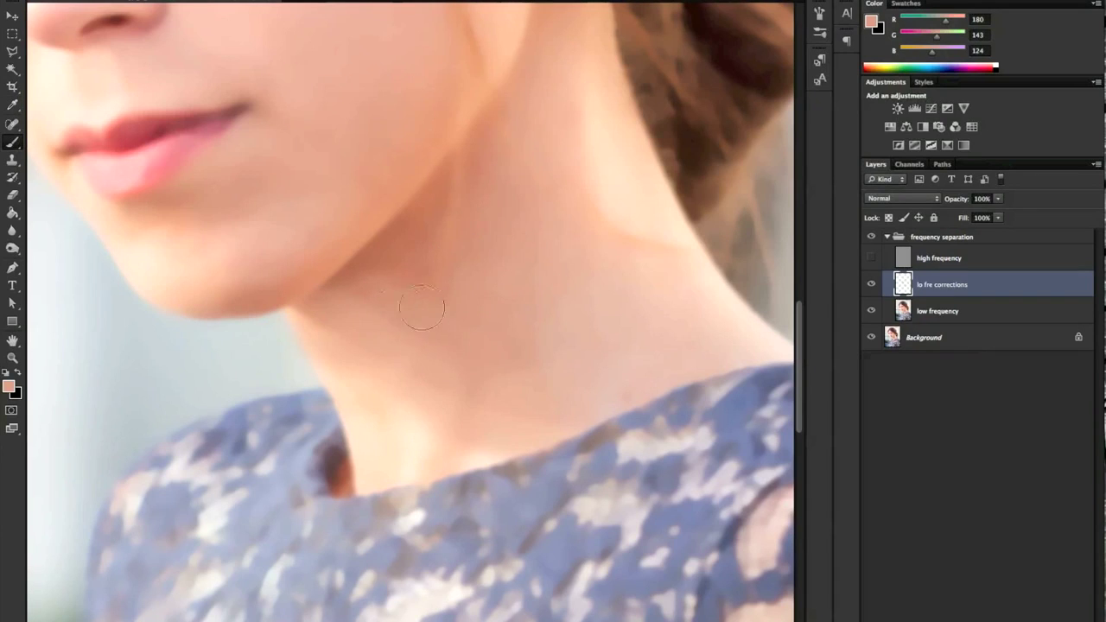
pyautogui.rightClick(501, 298)
pyautogui.click(596, 326)
pyautogui.write('[')
pyautogui.click(536, 257)
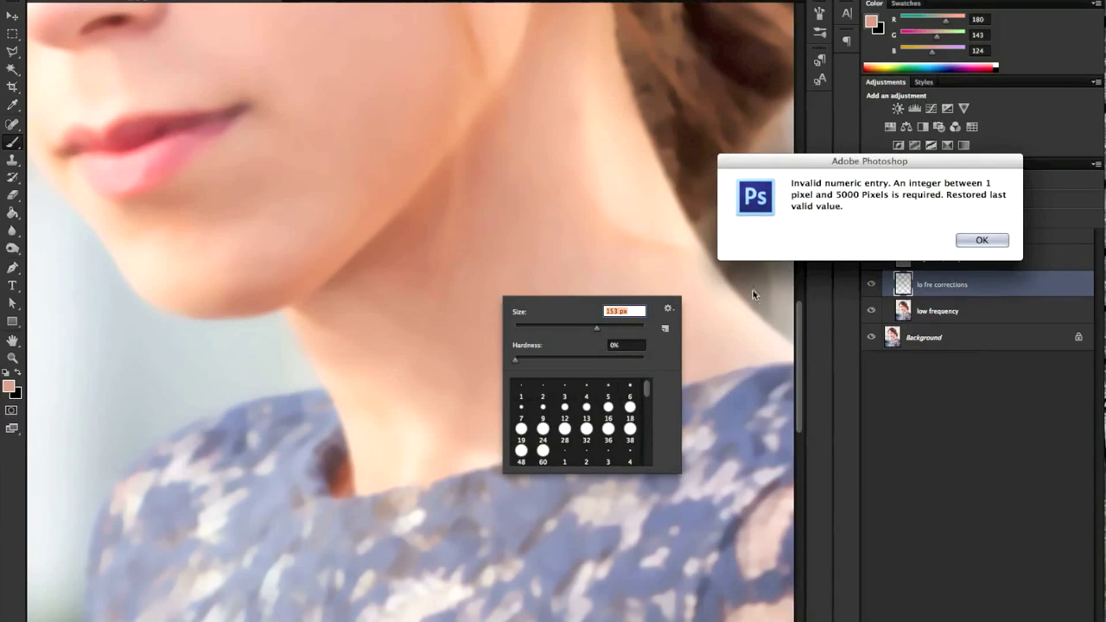
pyautogui.click(981, 241)
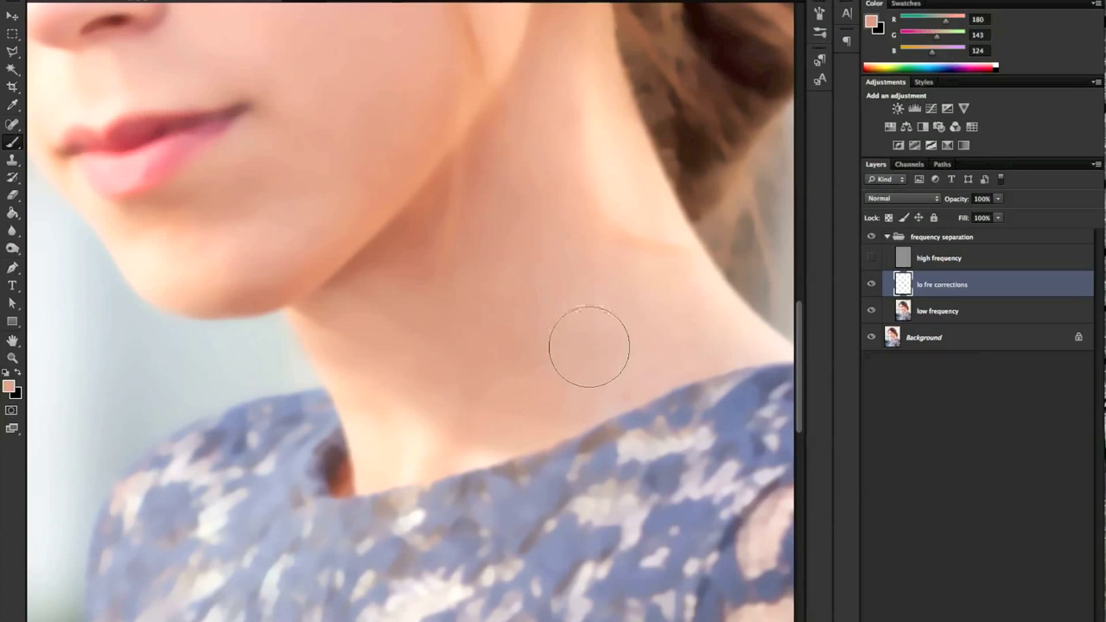
# Sample the tone RGB 187, 149, 128, reduce the brush to 40 px and paint the front neck edge just below the chin
pyautogui.press('i')
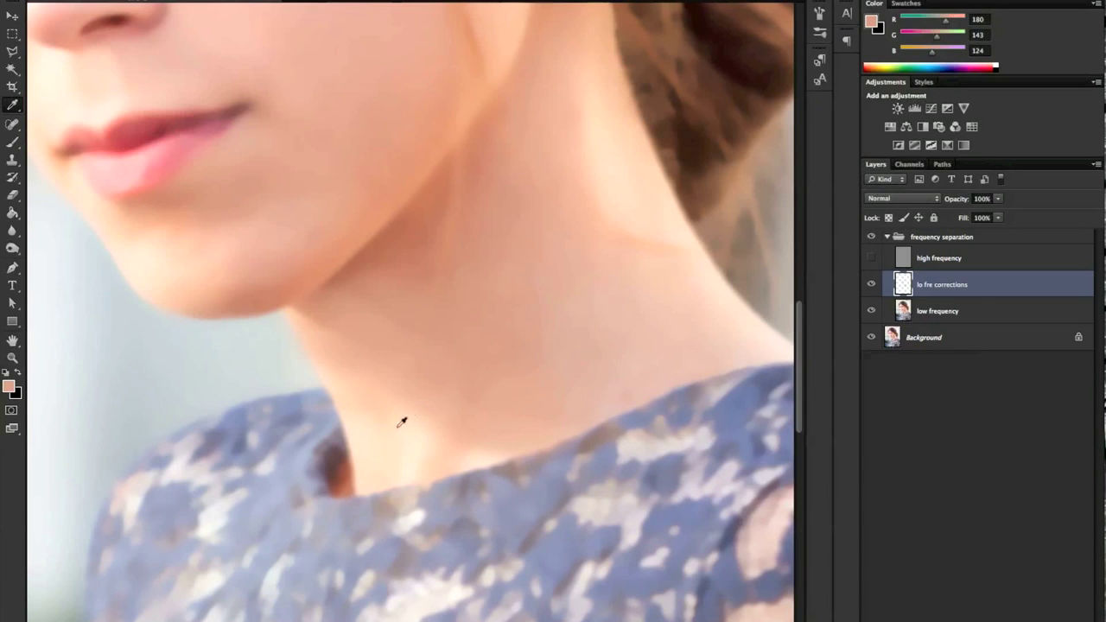
pyautogui.press('b')
pyautogui.press('i')
pyautogui.click(363, 323)
pyautogui.press('b')
pyautogui.rightClick(414, 328)
pyautogui.click(458, 355)
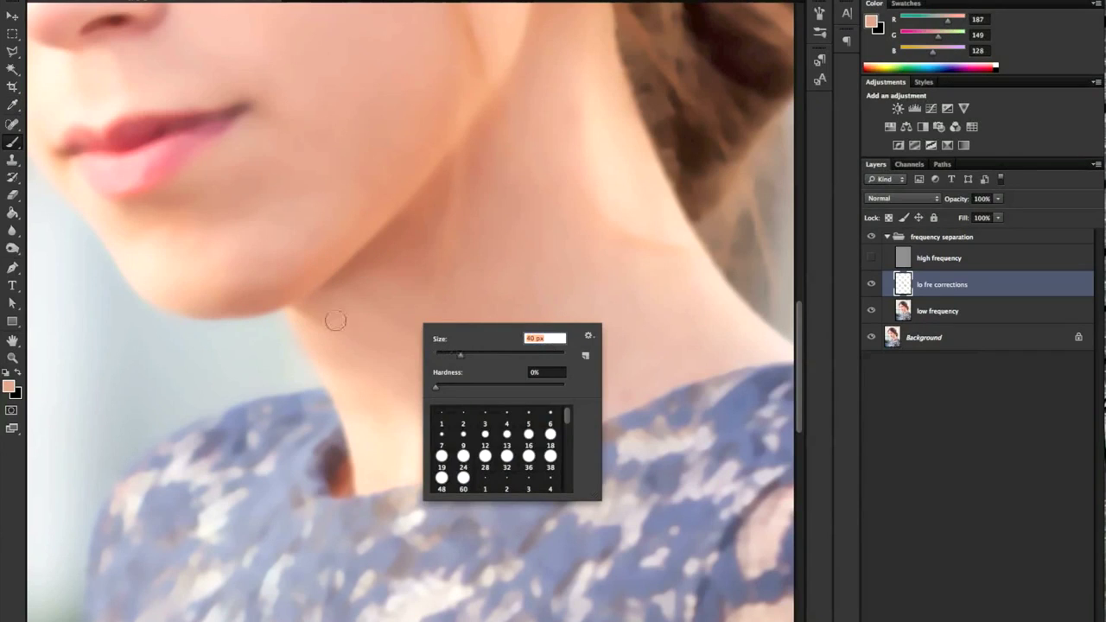
pyautogui.moveTo(318, 322); pyautogui.dragTo(340, 338)
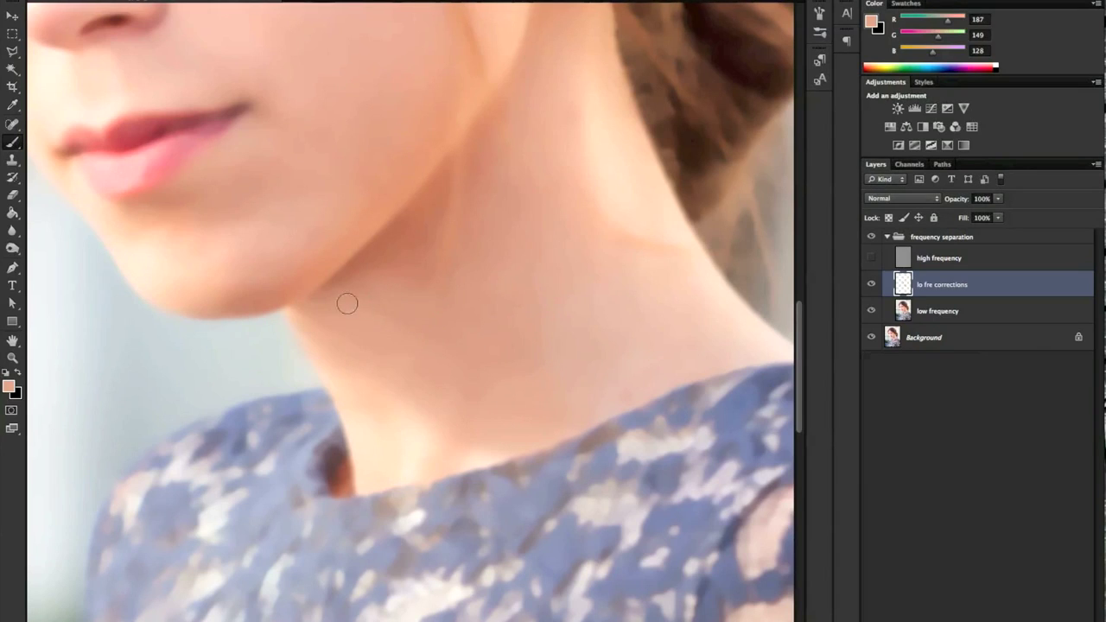
# Blend the shadow under the jaw and the neck with sampled tones RGB 159, 111, 90 and RGB 192, 154, 132
pyautogui.keyDown('alt'); pyautogui.click(378, 279); pyautogui.keyUp('alt')
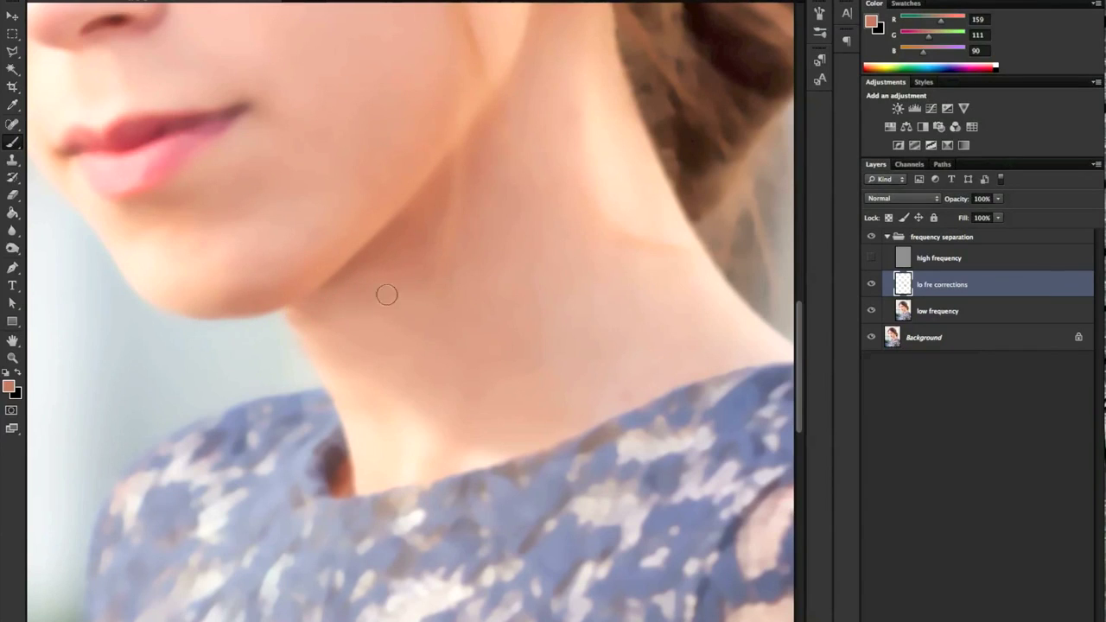
pyautogui.hotkey('ctrl', '-')
pyautogui.keyDown('alt'); pyautogui.click(582, 299); pyautogui.keyUp('alt')
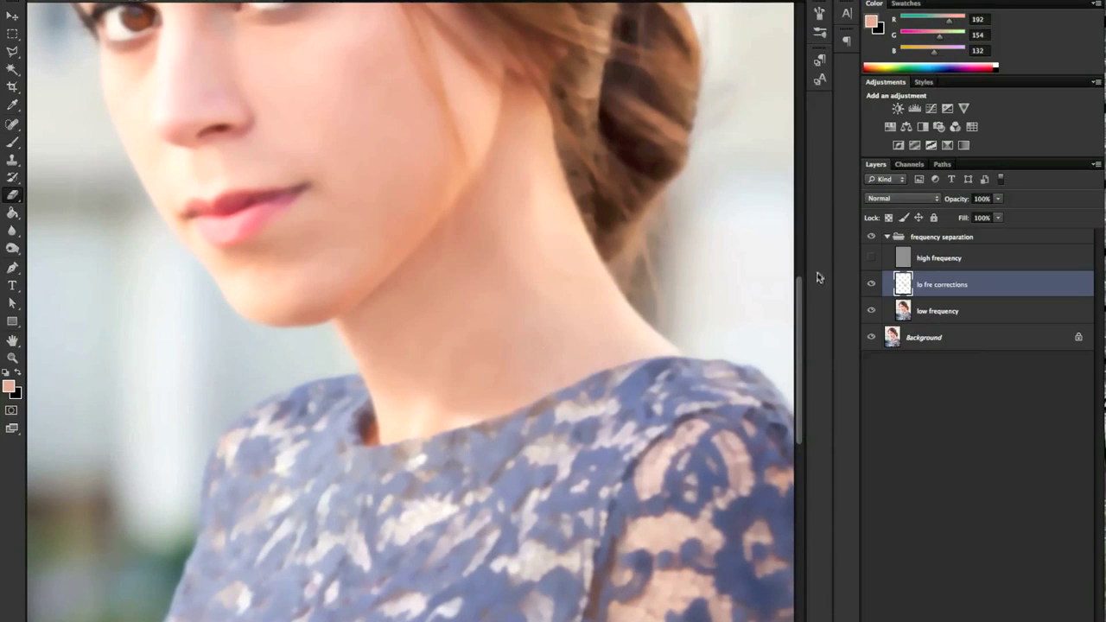
# Make the high frequency layer visible again, select it and activate the Clone Stamp tool
pyautogui.click(870, 260)
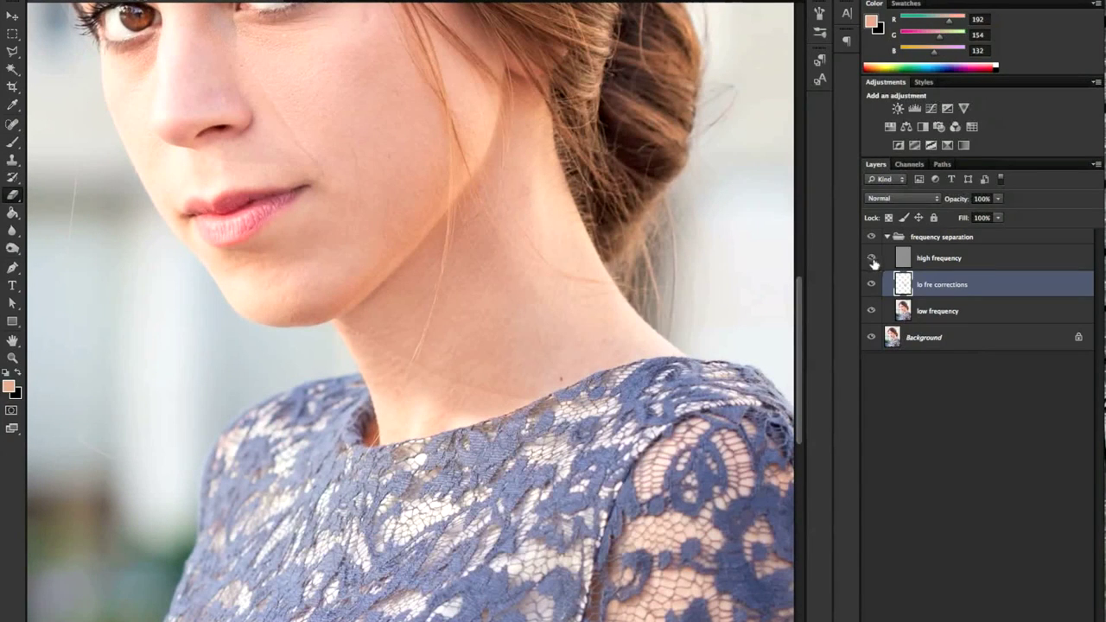
pyautogui.moveTo(368, 318); pyautogui.dragTo(518, 469)
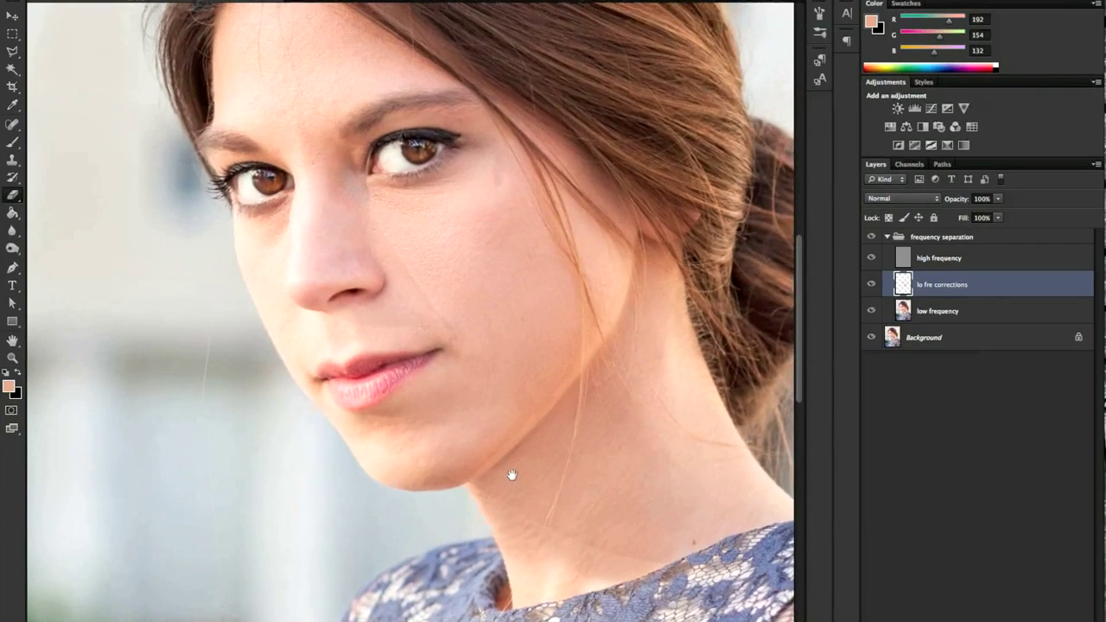
pyautogui.moveTo(536, 431); pyautogui.dragTo(498, 414)
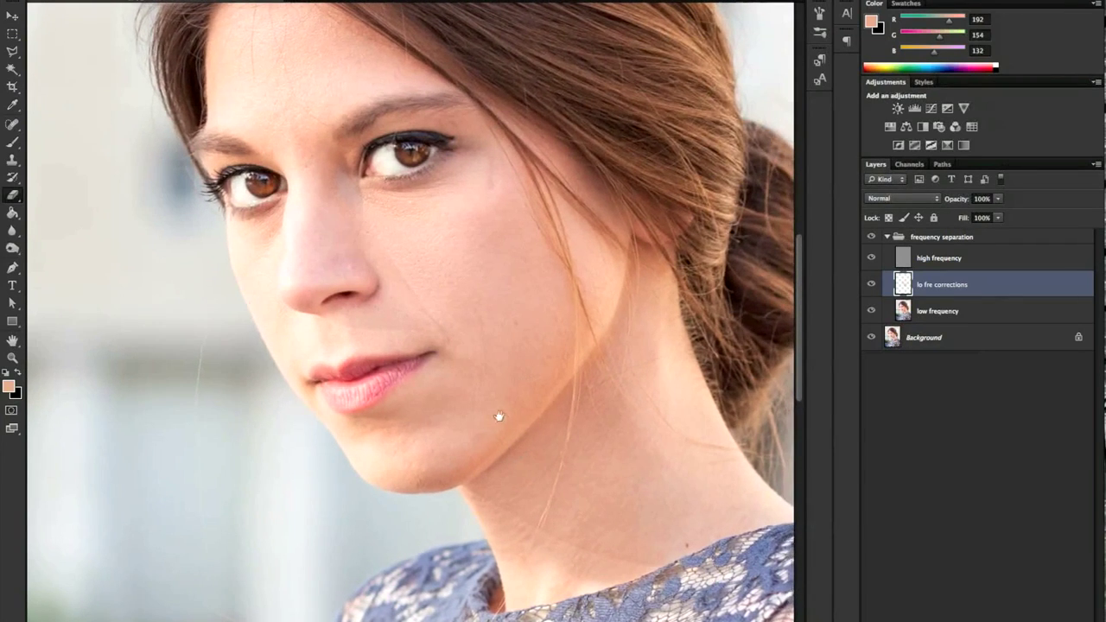
pyautogui.click(903, 259)
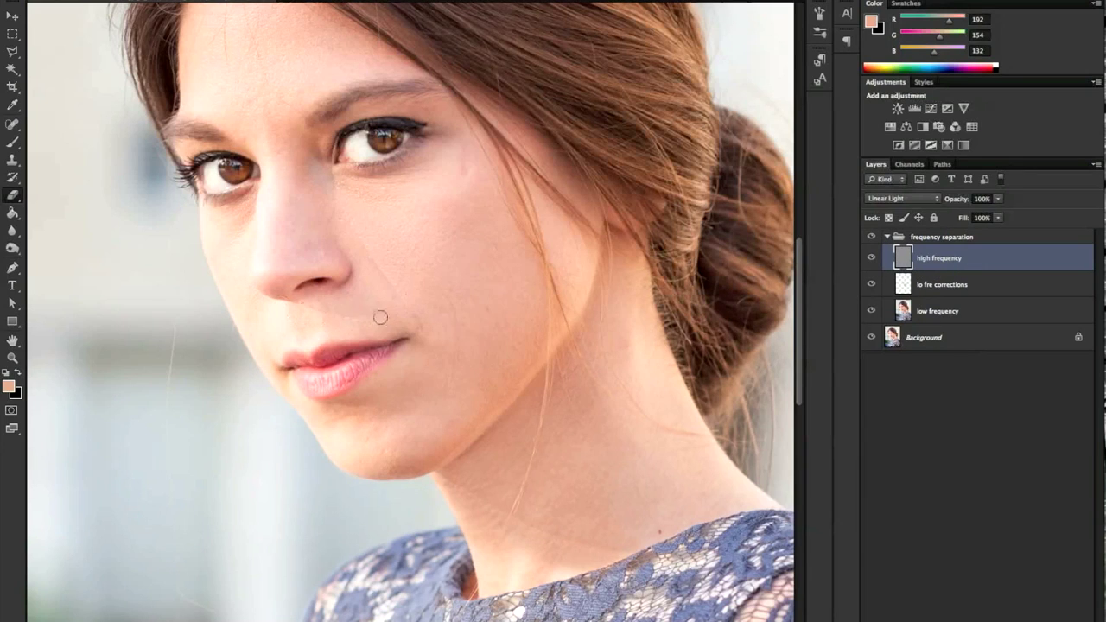
pyautogui.click(14, 161)
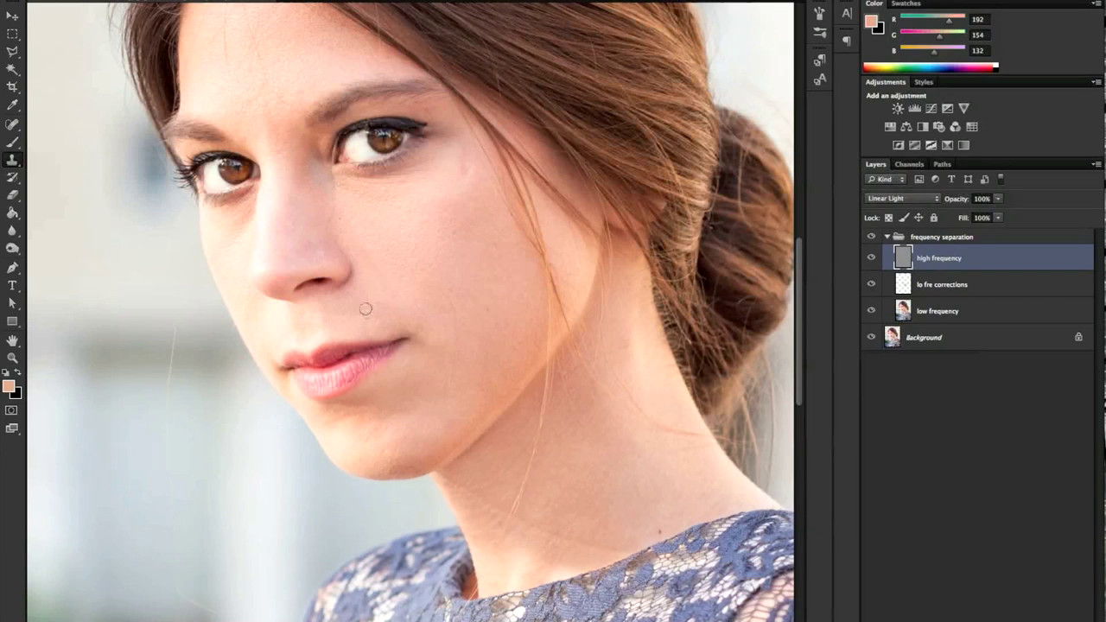
# Clone clean skin texture from the cheek over the fine stray hair beside the nose on the high frequency layer
pyautogui.press('super+plus')
pyautogui.press('super+plus')
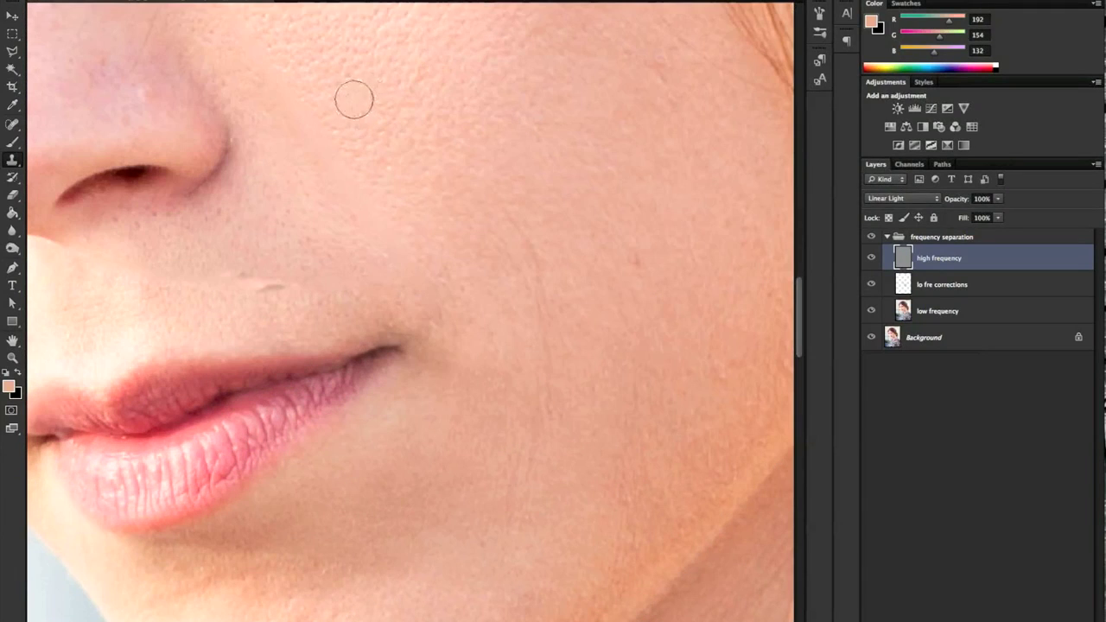
pyautogui.keyDown('alt'); pyautogui.click(355, 84); pyautogui.keyUp('alt')
pyautogui.moveTo(291, 98); pyautogui.dragTo(296, 115)
# Clone nearby skin texture over the small mark and remaining hair traces between the nose and upper lip
pyautogui.moveTo(291, 188); pyautogui.dragTo(387, 369)
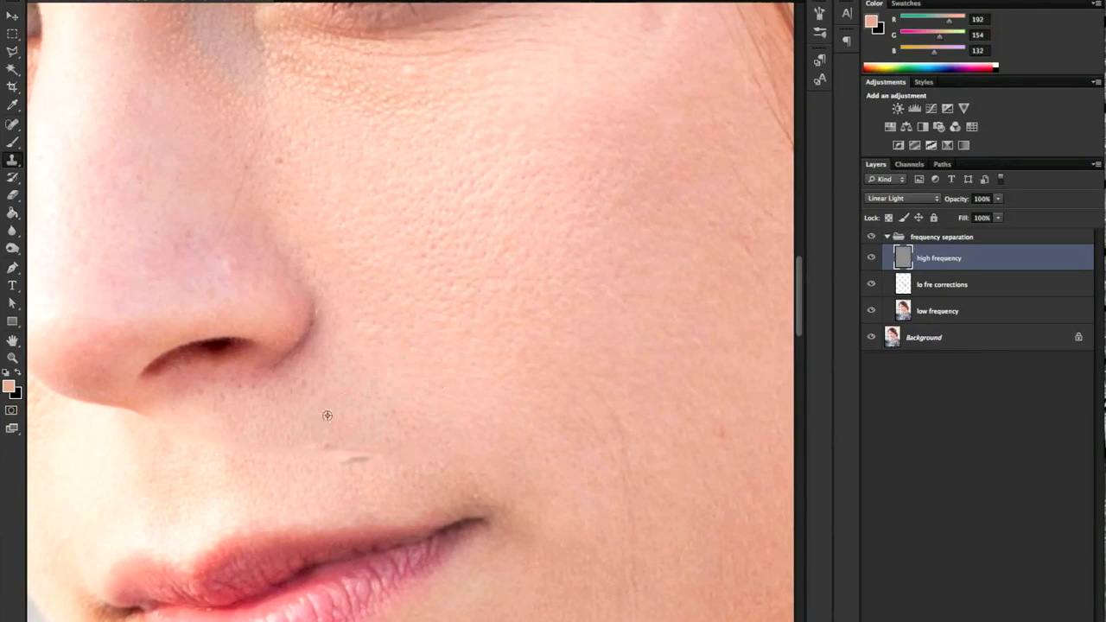
pyautogui.keyDown('alt'); pyautogui.click(283, 477); pyautogui.keyUp('alt')
pyautogui.moveTo(306, 464)
pyautogui.mouseDown()
pyautogui.moveTo(352, 471)
pyautogui.moveTo(399, 457)
pyautogui.moveTo(386, 476)
pyautogui.moveTo(377, 471)
pyautogui.moveTo(430, 459)
pyautogui.moveTo(429, 439)
pyautogui.moveTo(491, 456)
pyautogui.mouseUp()
pyautogui.keyDown('alt'); pyautogui.click(323, 477); pyautogui.keyUp('alt')
pyautogui.keyDown('alt'); pyautogui.click(383, 478); pyautogui.keyUp('alt')
pyautogui.keyDown('alt'); pyautogui.click(424, 397); pyautogui.keyUp('alt')
pyautogui.keyDown('alt'); pyautogui.click(270, 477); pyautogui.keyUp('alt')
pyautogui.moveTo(258, 455); pyautogui.dragTo(268, 453)
pyautogui.keyDown('alt'); pyautogui.click(192, 458); pyautogui.keyUp('alt')
pyautogui.moveTo(187, 450)
pyautogui.mouseDown()
pyautogui.moveTo(174, 432)
pyautogui.moveTo(187, 443)
pyautogui.mouseUp()
# Reduce the Clone Stamp brush to 8 px and retouch the tiny spots along the side of the nose
pyautogui.rightClick(300, 117)
pyautogui.moveTo(340, 155); pyautogui.dragTo(321, 154)
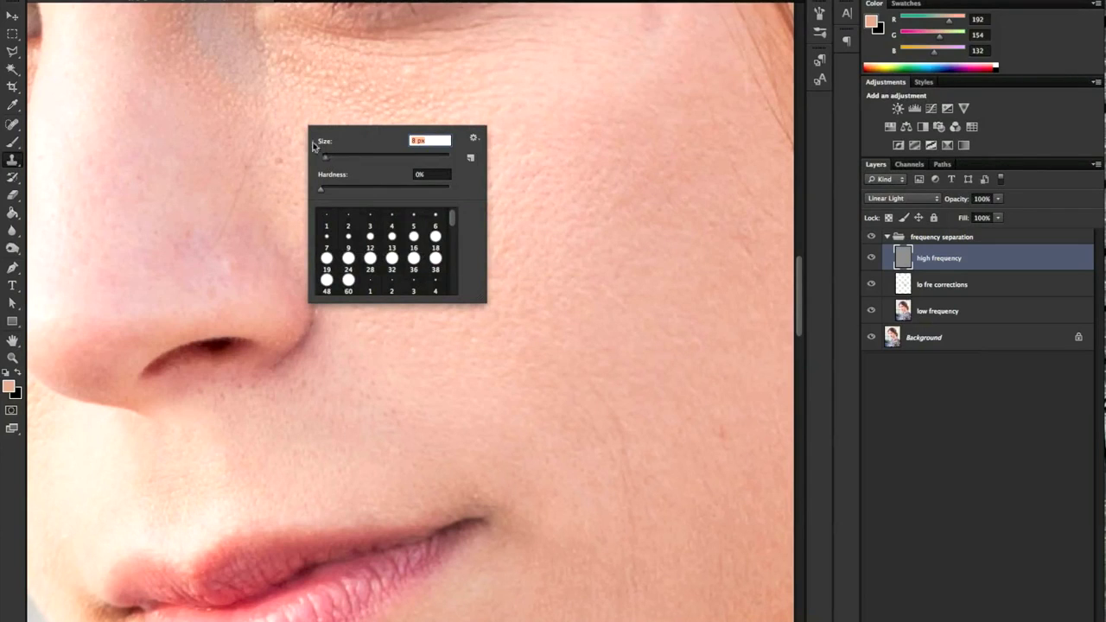
pyautogui.press('Return')
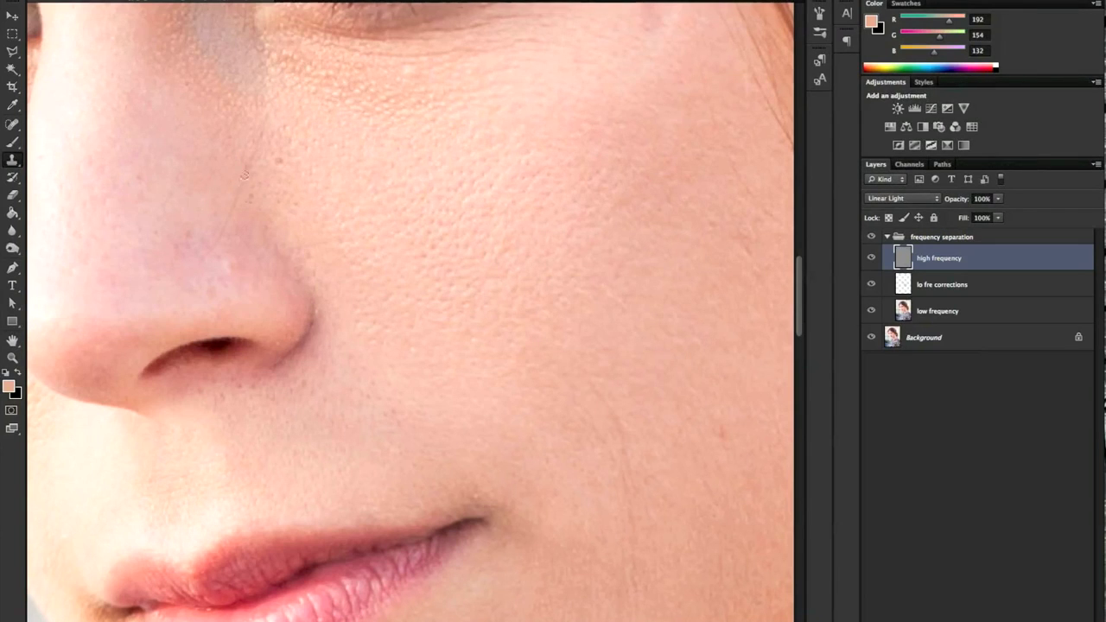
pyautogui.scroll(-3, 259, 176)
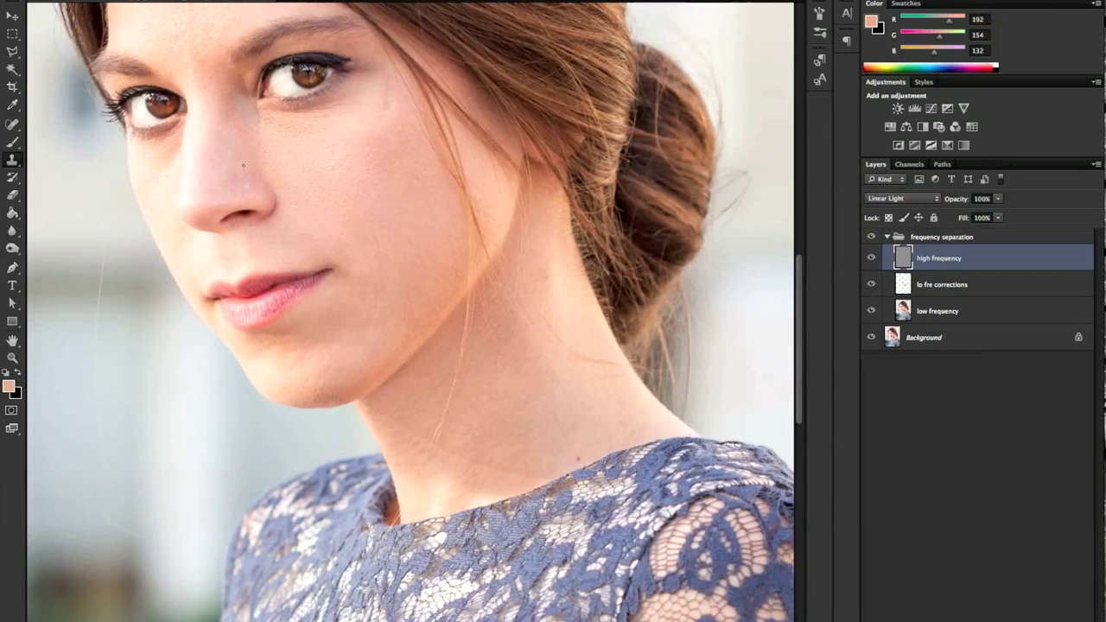
pyautogui.scroll(3, 242, 181)
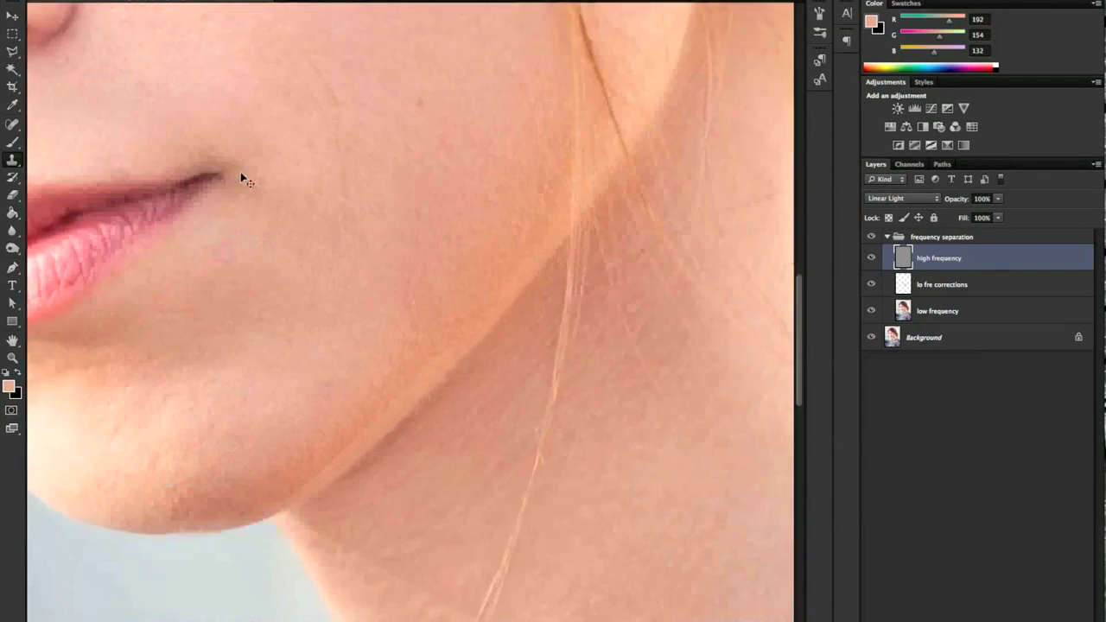
# Clone clean skin texture over the fine lines and small dark spot on the cheek beside the mouth corner
pyautogui.moveTo(267, 230); pyautogui.dragTo(292, 393)
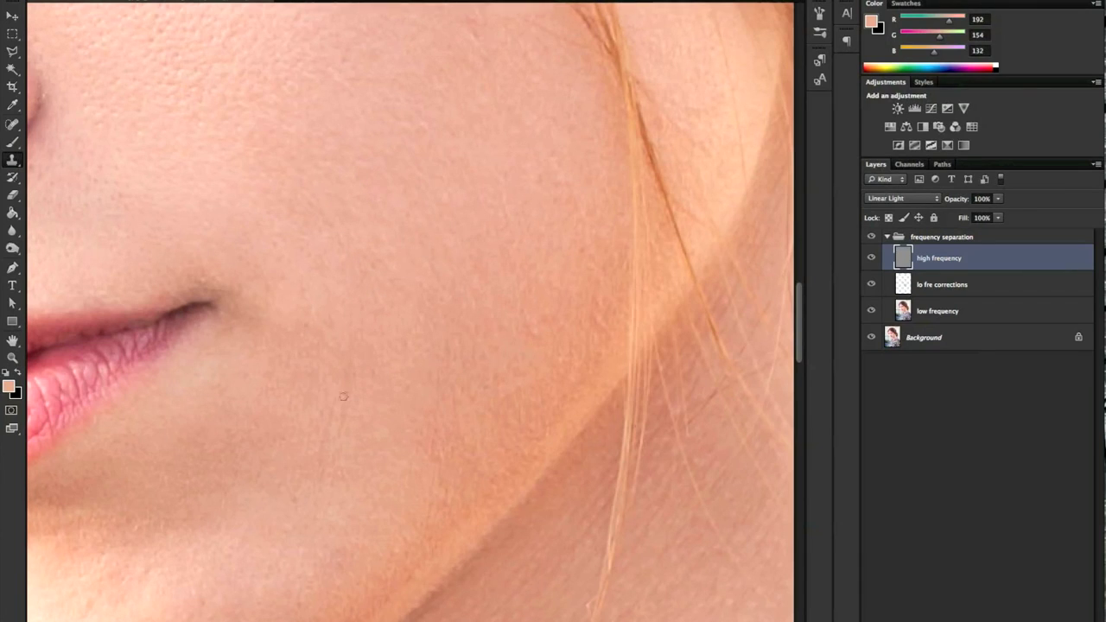
pyautogui.keyDown('alt'); pyautogui.click(307, 243); pyautogui.keyUp('alt')
pyautogui.moveTo(337, 257); pyautogui.dragTo(334, 234)
# Retouch the remaining texture blemishes beside the nose and on the upper cheek below the eye with the Clone Stamp
pyautogui.moveTo(302, 271); pyautogui.dragTo(467, 486)
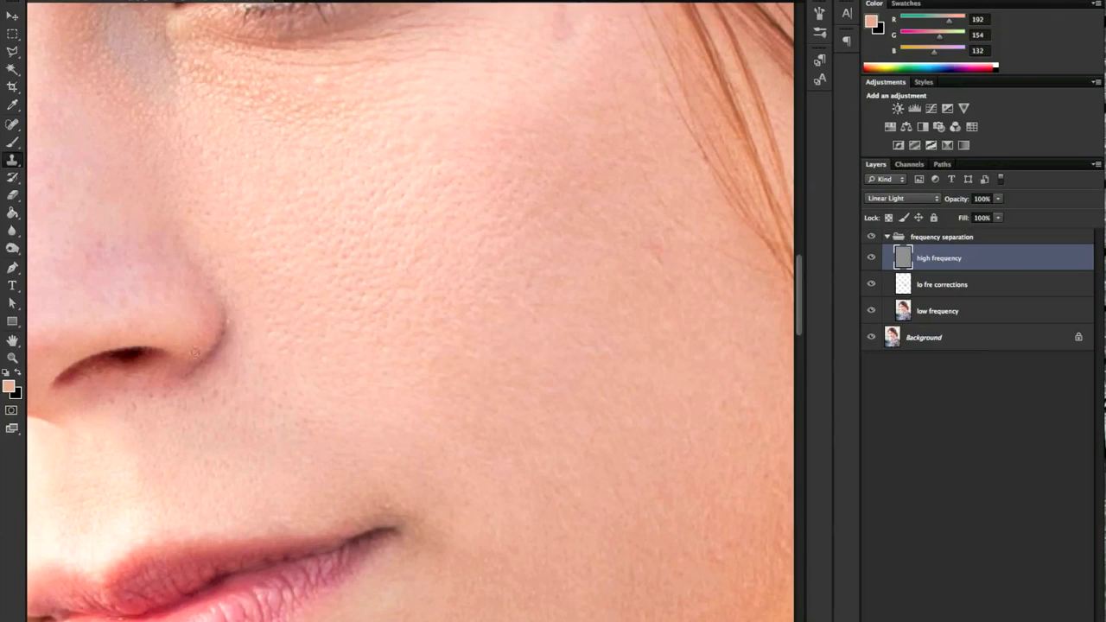
pyautogui.moveTo(236, 352); pyautogui.dragTo(383, 486)
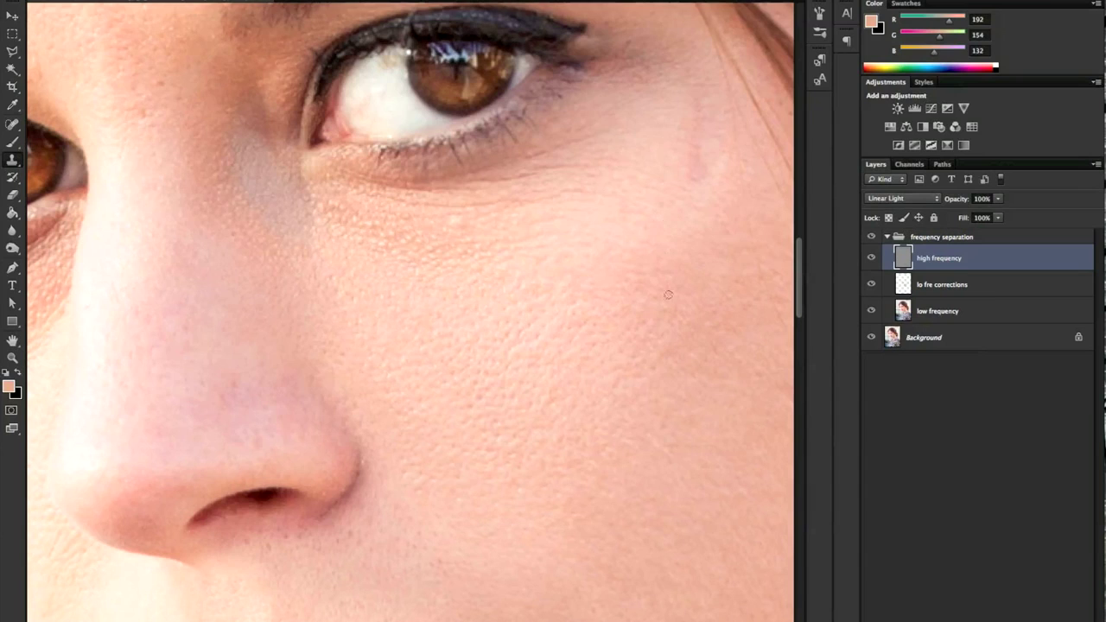
pyautogui.moveTo(499, 301); pyautogui.dragTo(710, 195)
pyautogui.moveTo(436, 275); pyautogui.dragTo(398, 37)
# Clone clean skin texture over the small blemishes at the front of the neck near the loose hair strand
pyautogui.scroll(-10, 473, 270)
pyautogui.hscroll(5, 473, 271)
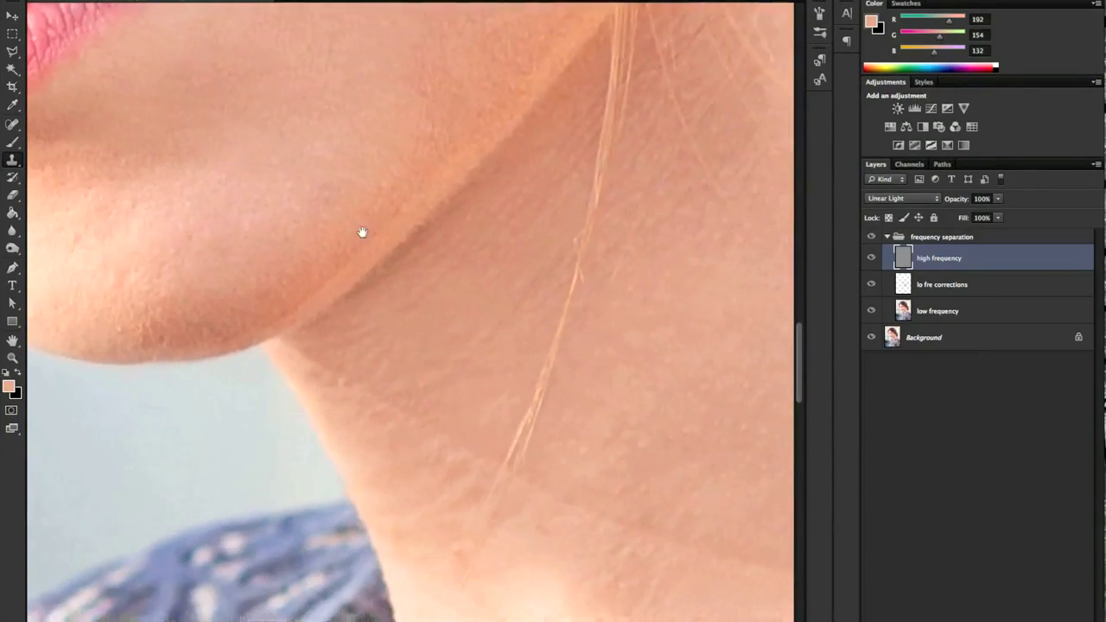
pyautogui.moveTo(362, 232); pyautogui.dragTo(262, 148)
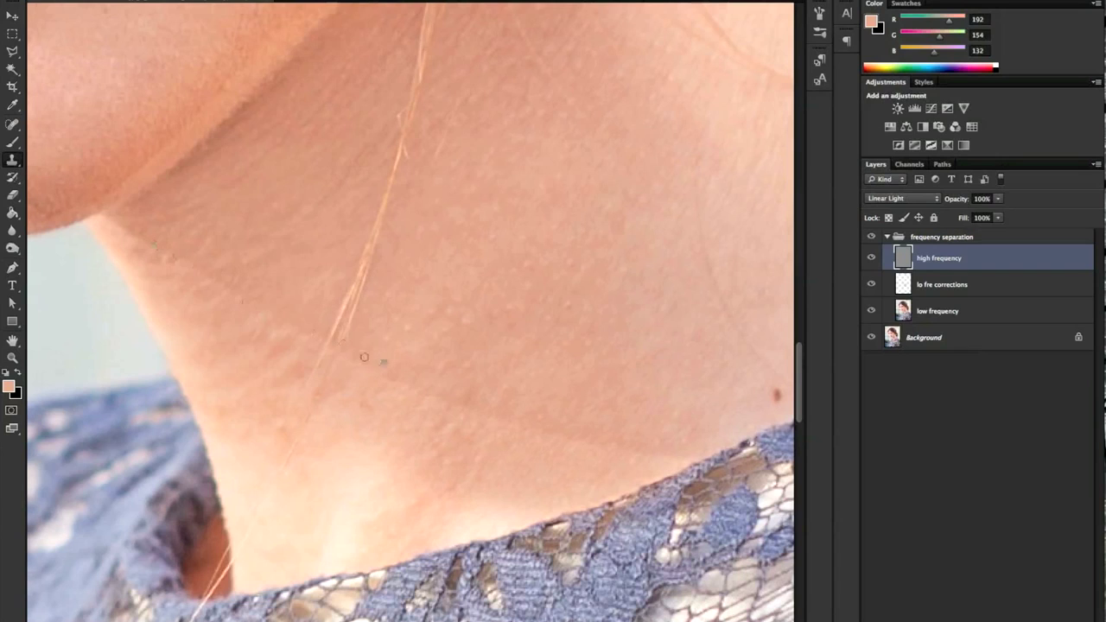
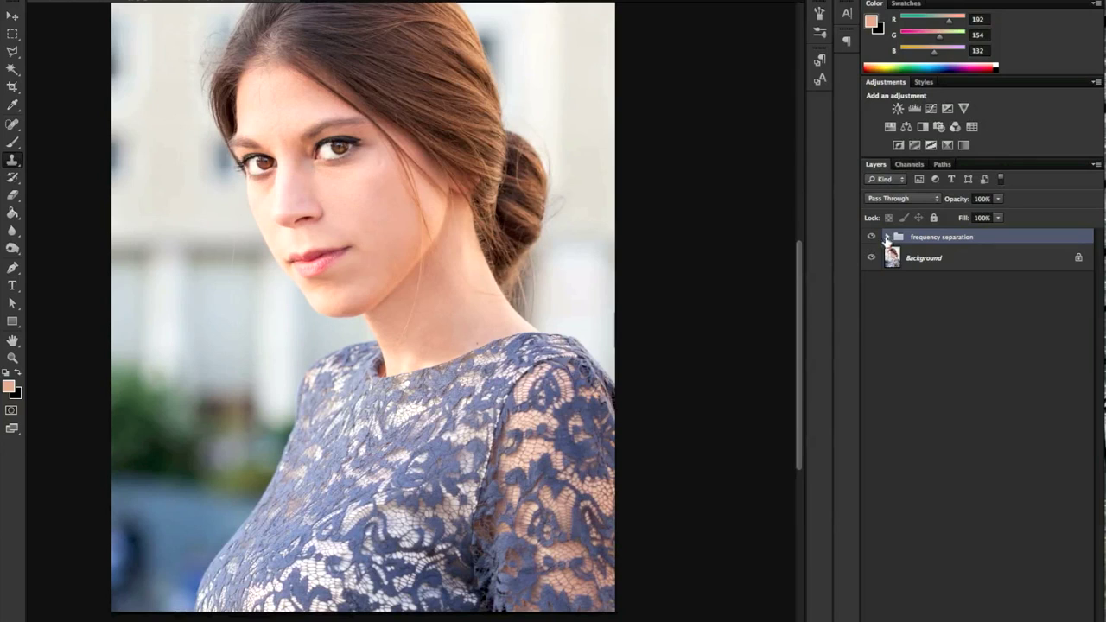
# Add a new empty layer directly above the lo fre corrections layer and get the Brush ready for painting
pyautogui.click(920, 285)
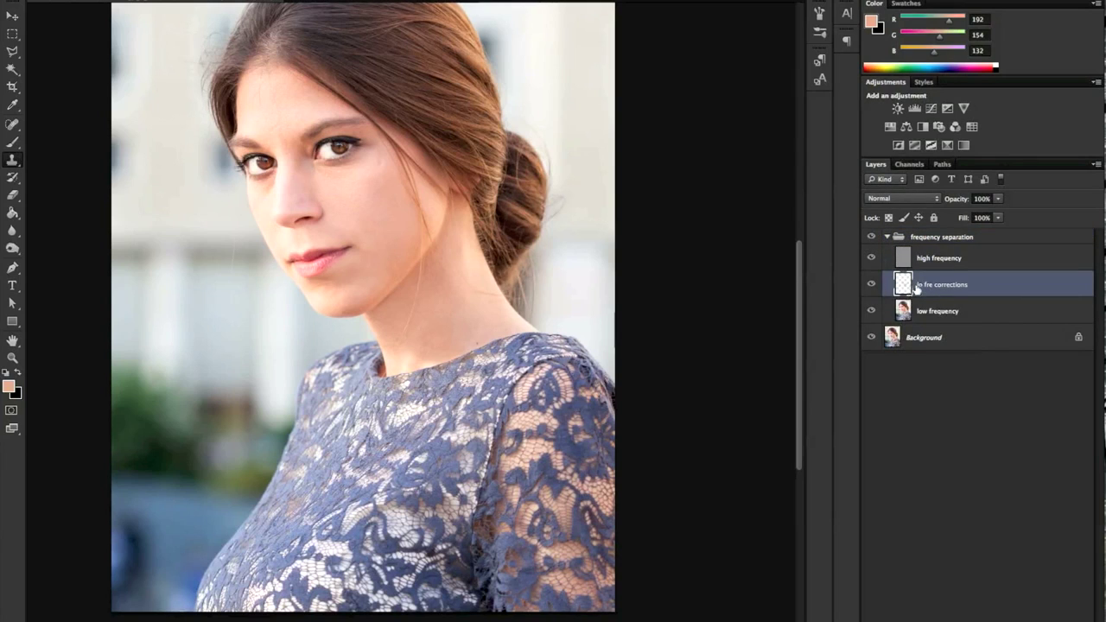
pyautogui.hotkey('ctrl', 'shift', 'alt', 'n')
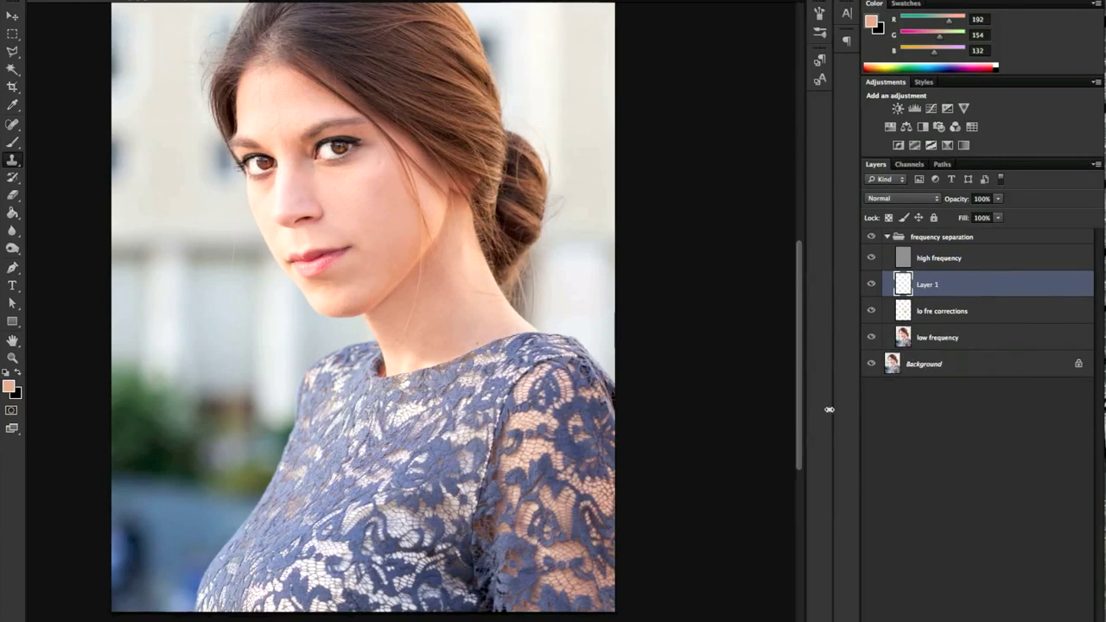
pyautogui.click(13, 142)
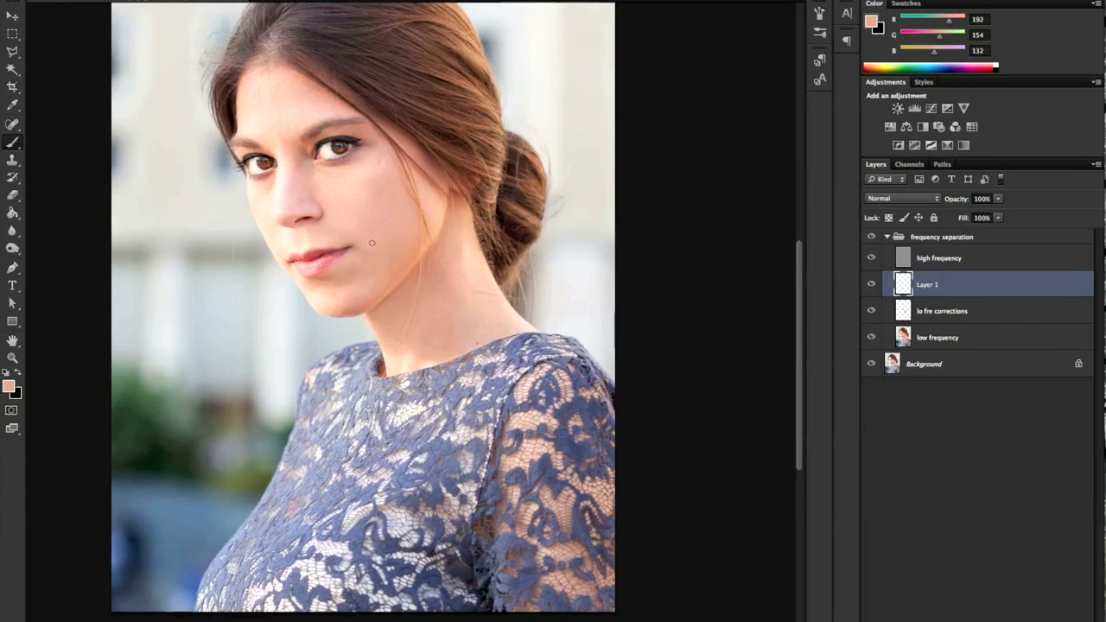
# Sample the cheek's skin tone and darken it to R 185, G 139, B 119 as the foreground colour
pyautogui.press('i')
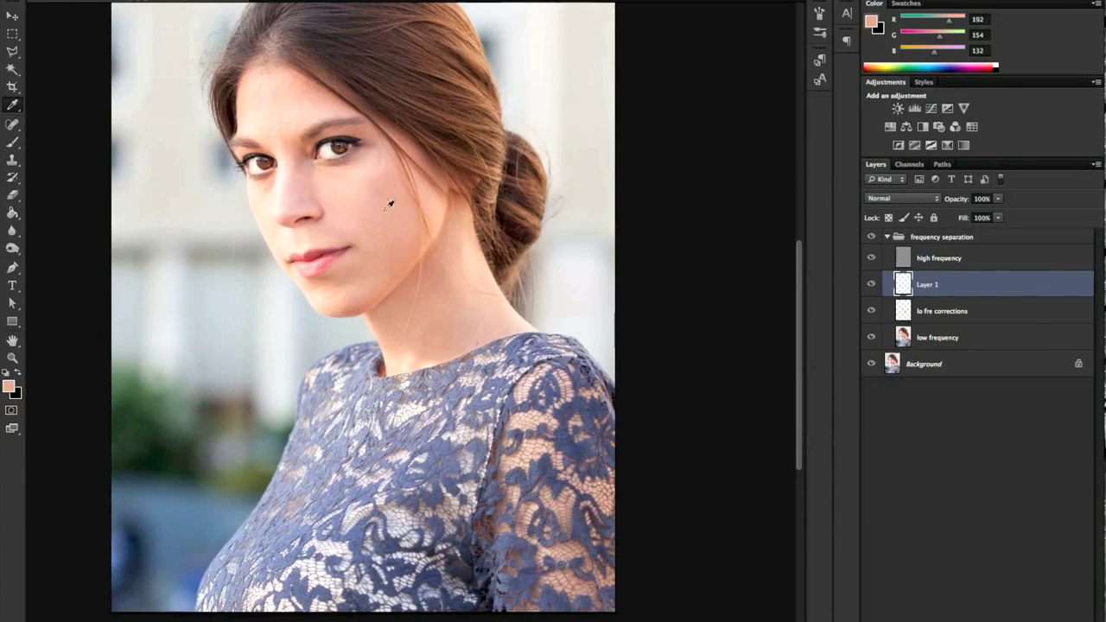
pyautogui.click(382, 184)
pyautogui.press('b')
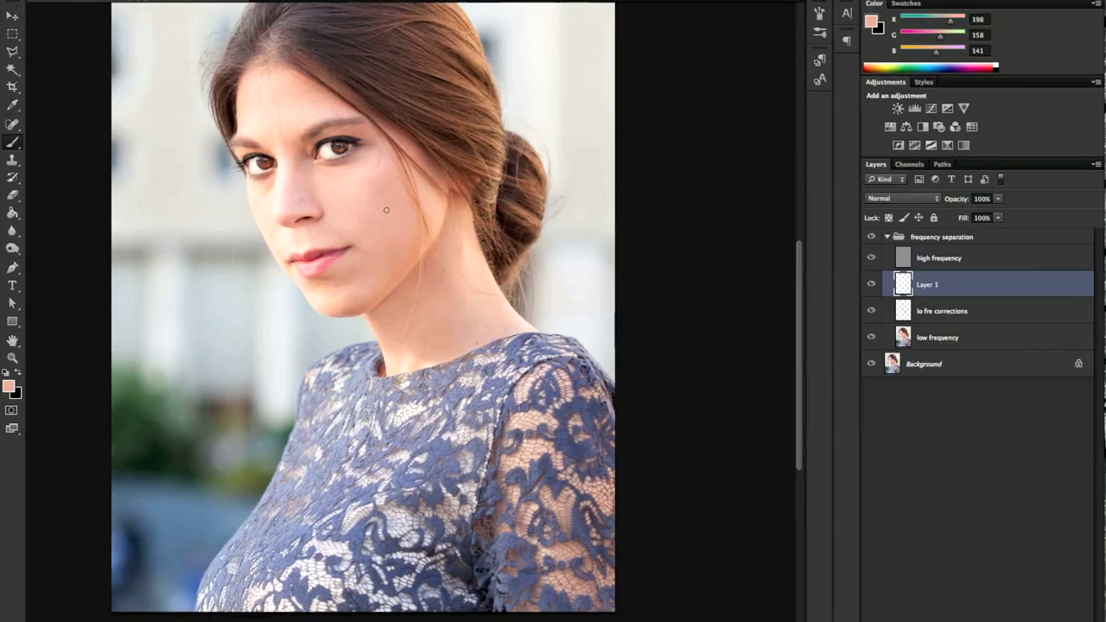
pyautogui.click(9, 387)
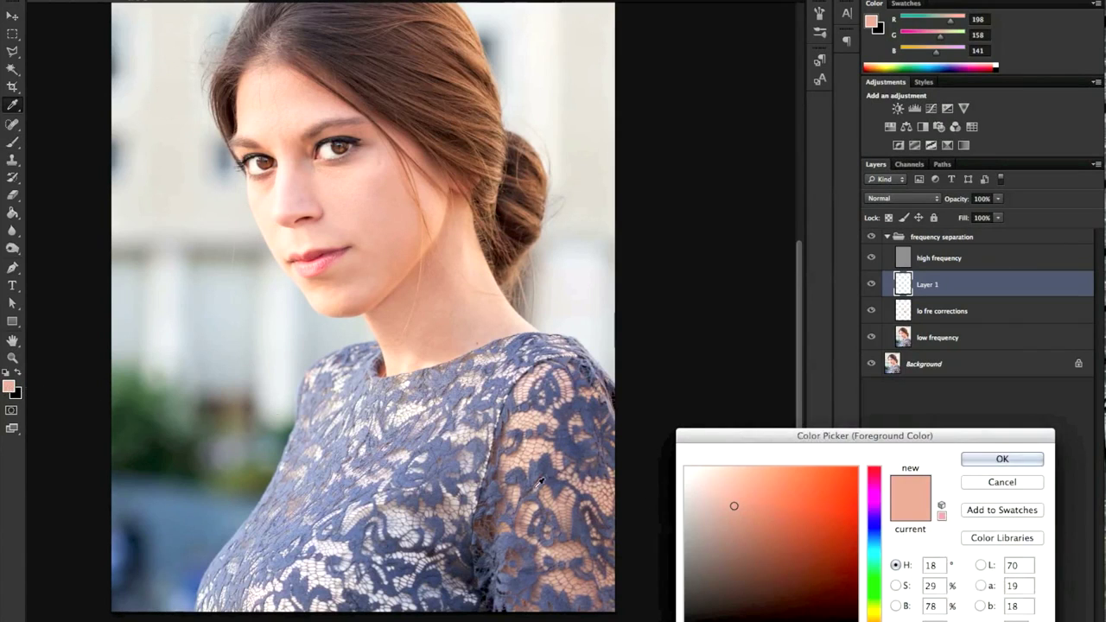
pyautogui.click(741, 520)
pyautogui.click(746, 514)
pyautogui.click(969, 463)
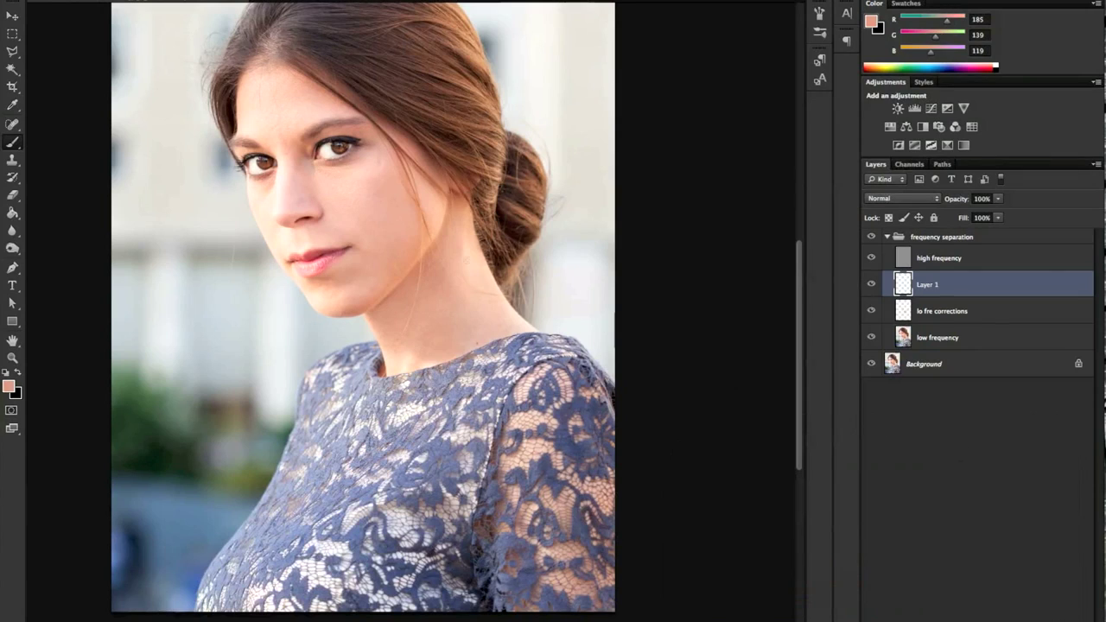
# Shade the cheek with a soft 77 px brush, and paint highlights with a brighter skin tone sampled below the eye
pyautogui.rightClick(426, 194)
pyautogui.moveTo(472, 228); pyautogui.dragTo(489, 228)
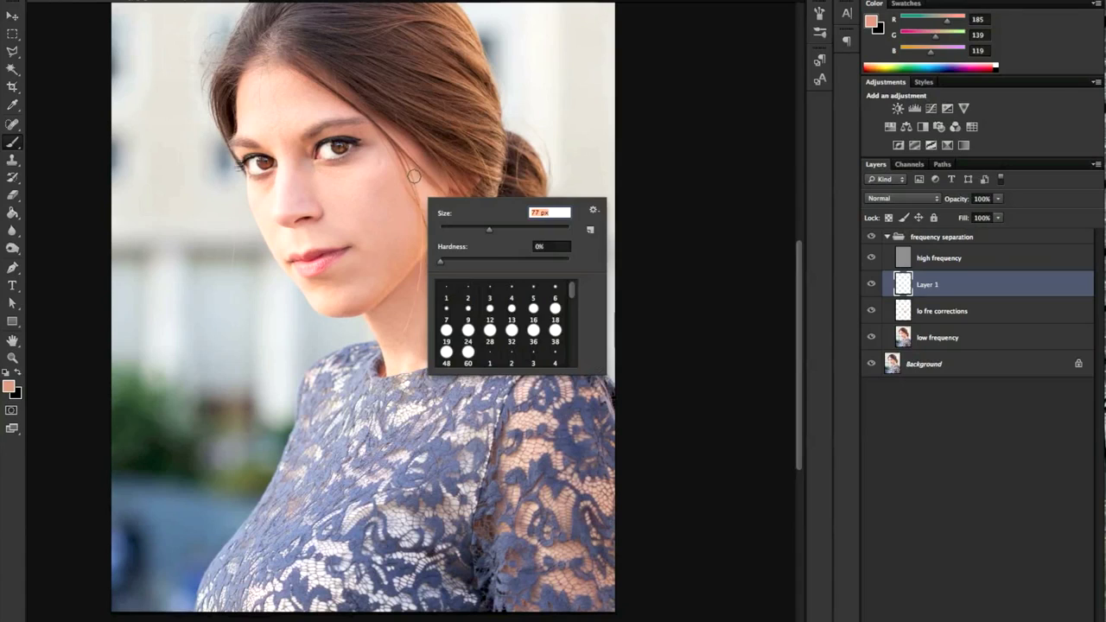
pyautogui.press('Return')
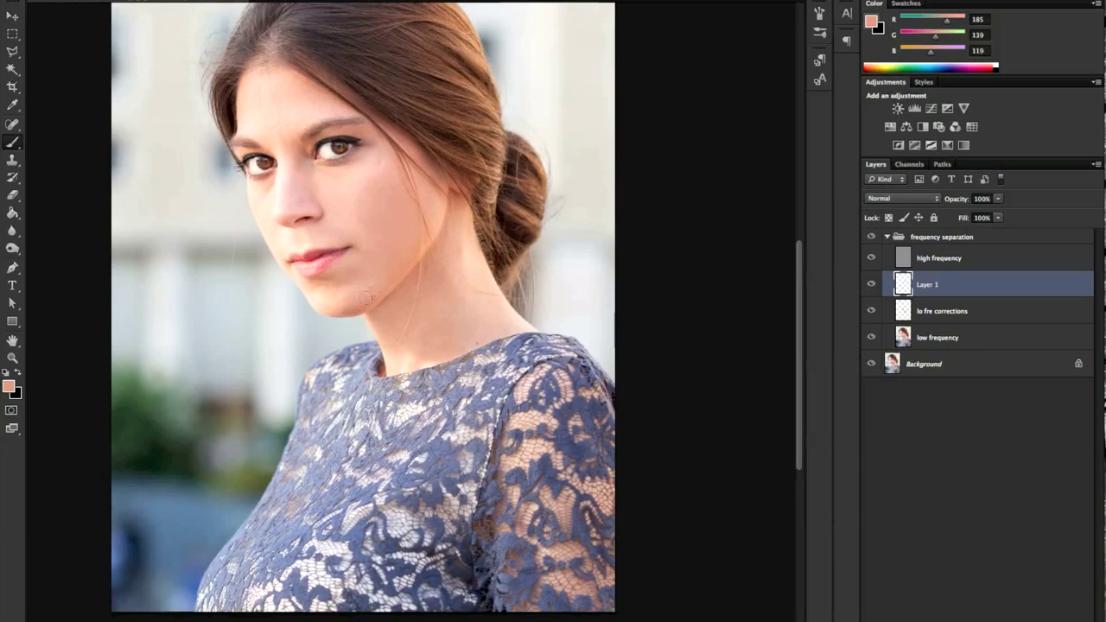
pyautogui.press('i')
pyautogui.keyDown('alt'); pyautogui.click(349, 181); pyautogui.keyUp('alt')
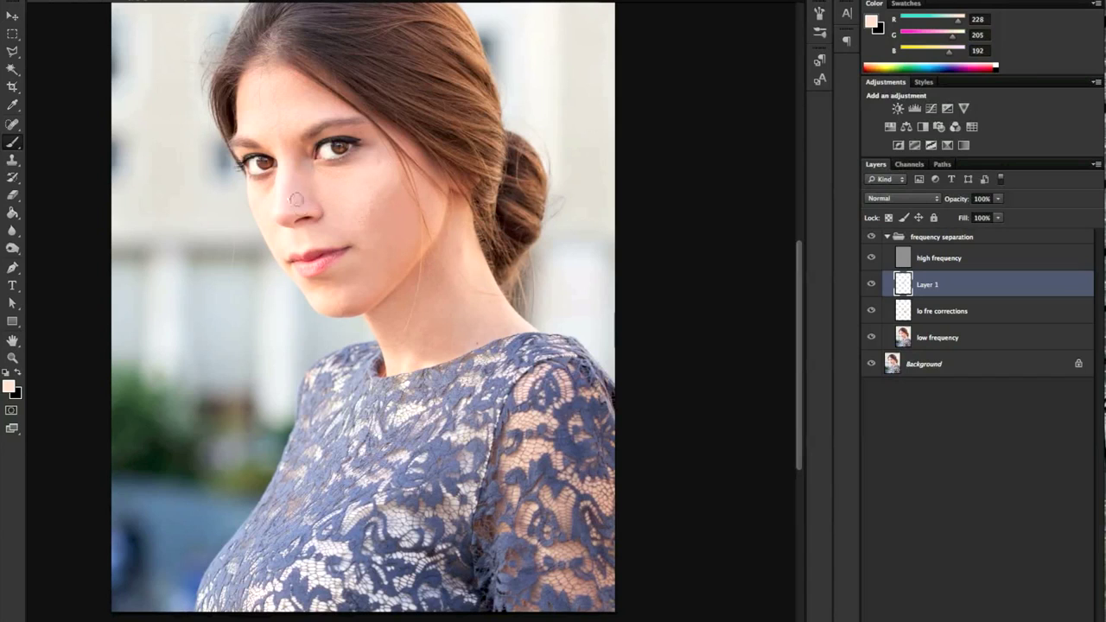
# Compare the face with and without the newly painted shading and highlights
pyautogui.click(870, 287)
pyautogui.click(869, 288)
pyautogui.click(870, 290)
pyautogui.click(871, 291)
pyautogui.click(871, 286)
pyautogui.click(871, 287)
# Soften the painted shading and highlights on Layer 1 with a Gaussian Blur
pyautogui.click(322, 1)
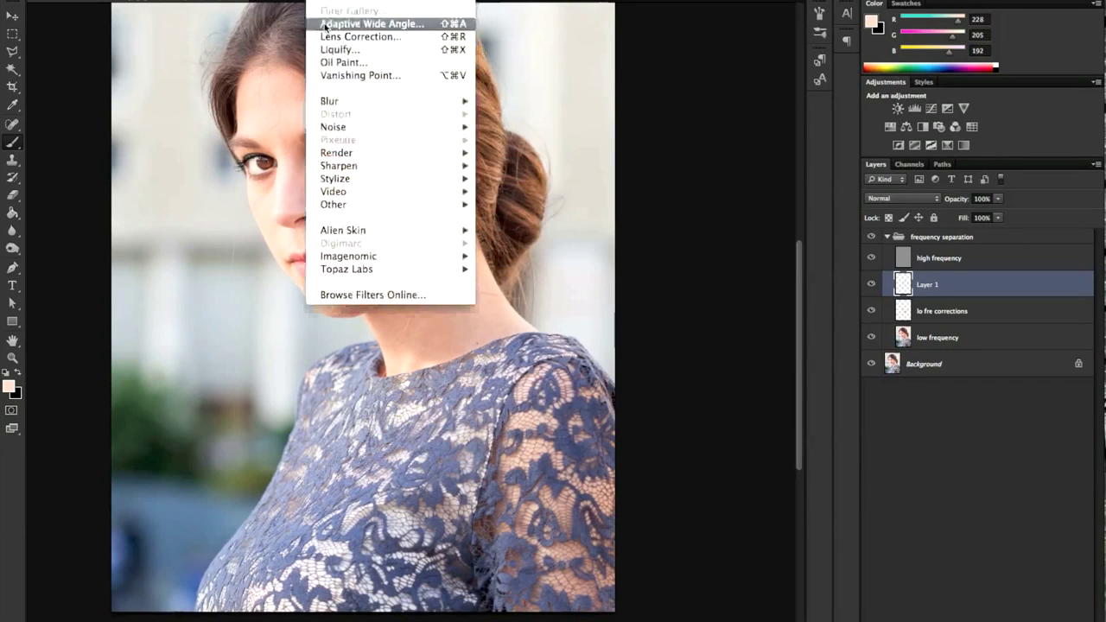
pyautogui.moveTo(348, 107)
pyautogui.click(518, 205)
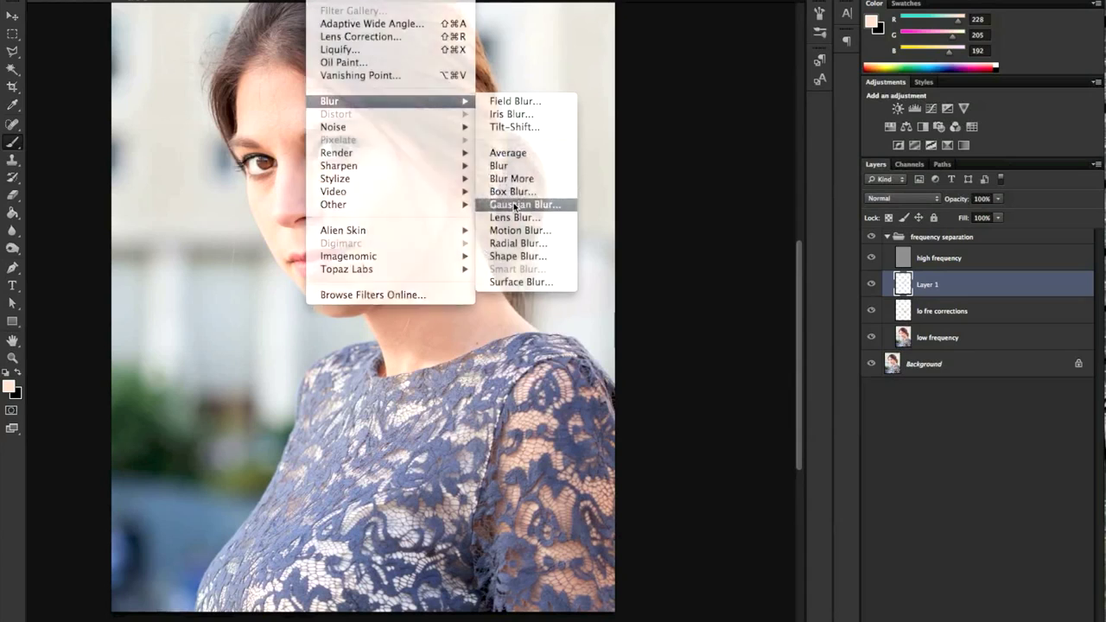
pyautogui.click(548, 346)
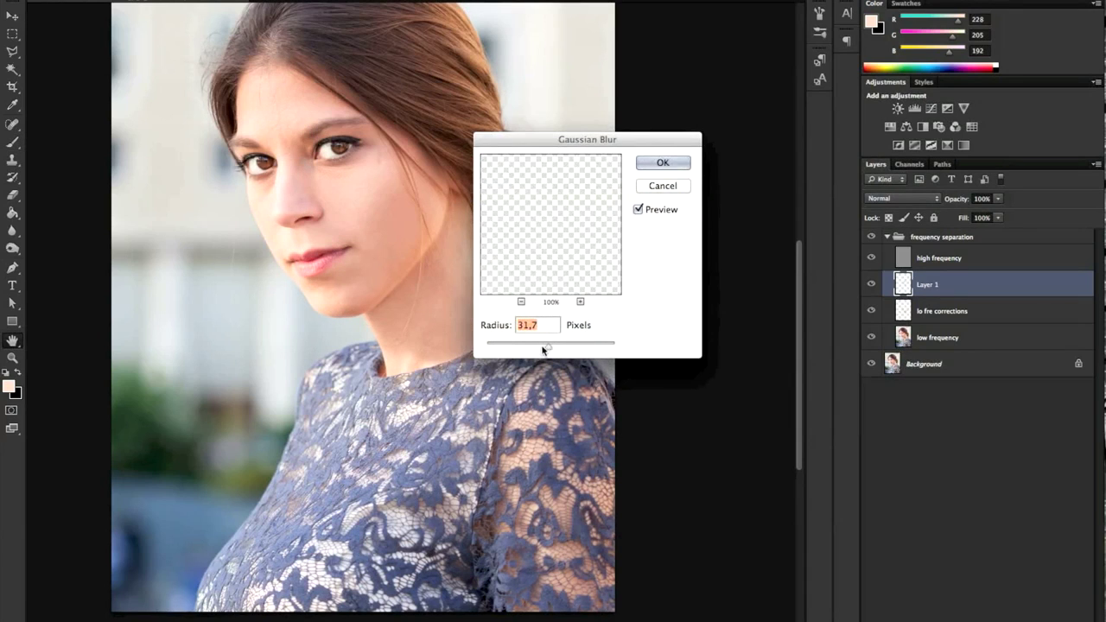
pyautogui.click(537, 345)
pyautogui.click(550, 345)
pyautogui.click(652, 169)
# Toggle the visibility of the blurred Layer 1 to examine its contouring effect on the face
pyautogui.press('b')
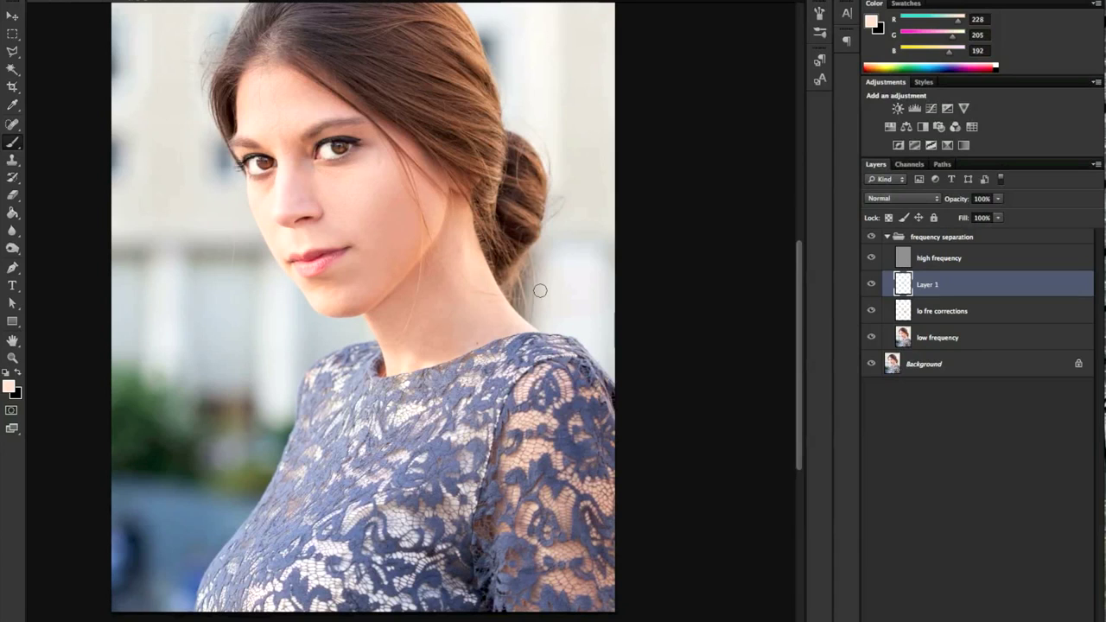
pyautogui.click(870, 286)
pyautogui.click(871, 289)
pyautogui.click(871, 292)
pyautogui.click(870, 295)
pyautogui.click(870, 295)
pyautogui.click(870, 295)
# On the high frequency layer, retouch the texture flaws in the white of the eye with the Clone Stamp
pyautogui.click(899, 260)
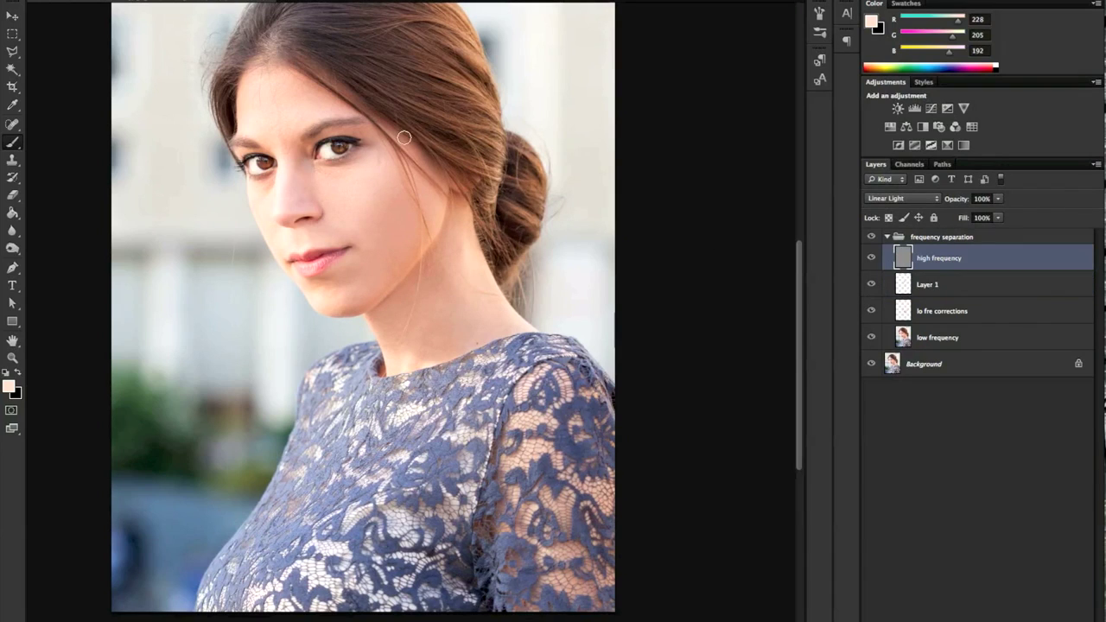
pyautogui.press('super+plus')
pyautogui.press('super+plus')
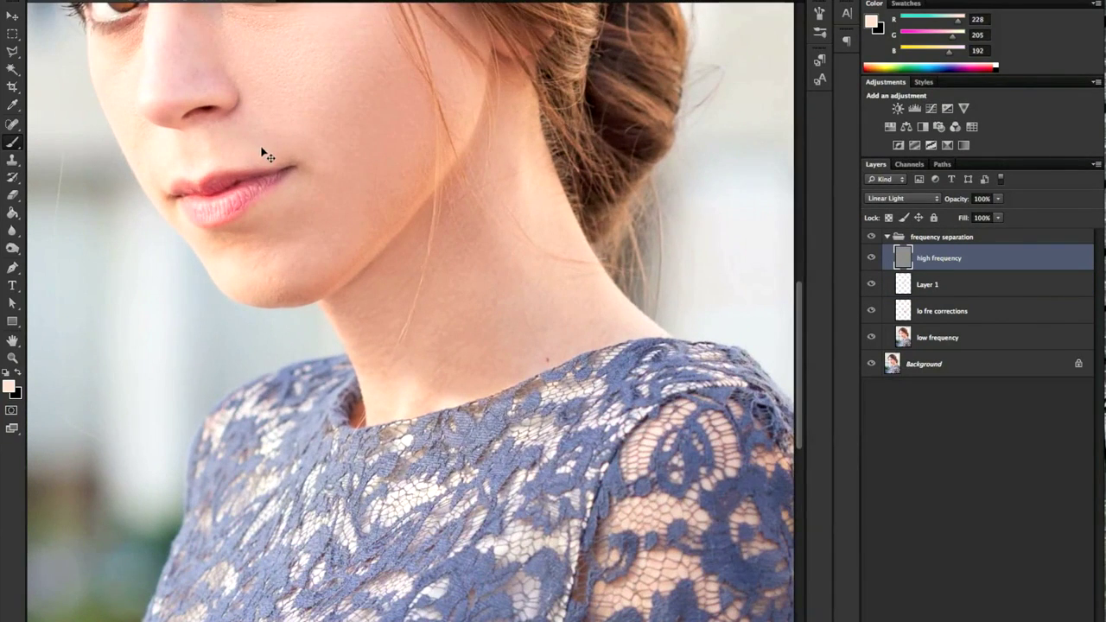
pyautogui.moveTo(259, 168); pyautogui.dragTo(393, 399)
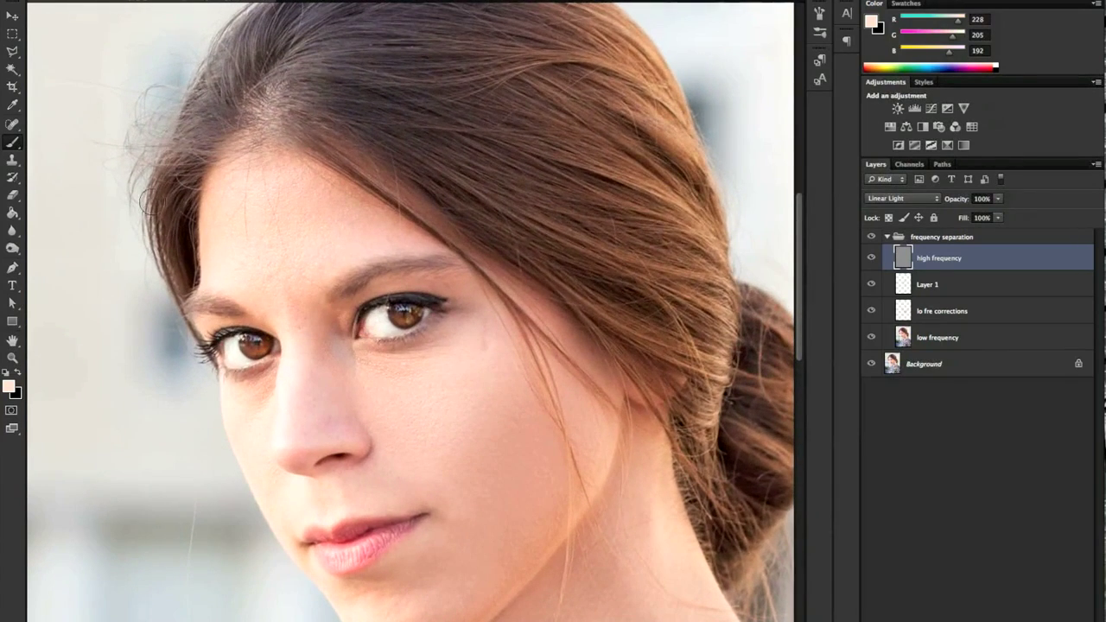
pyautogui.click(12, 160)
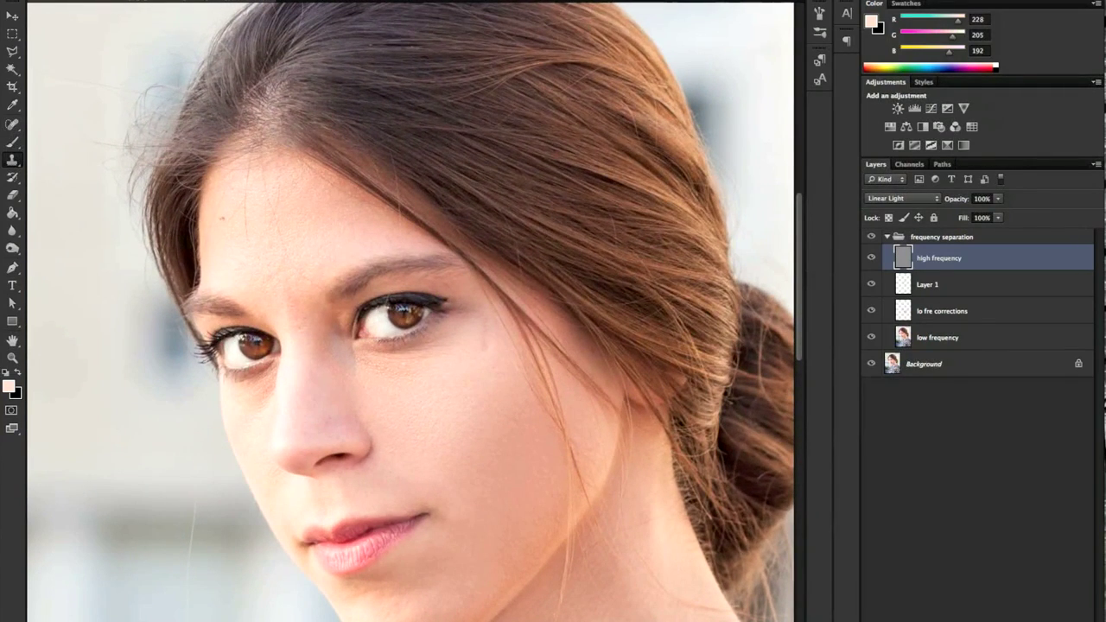
pyautogui.scroll(5, 218, 220)
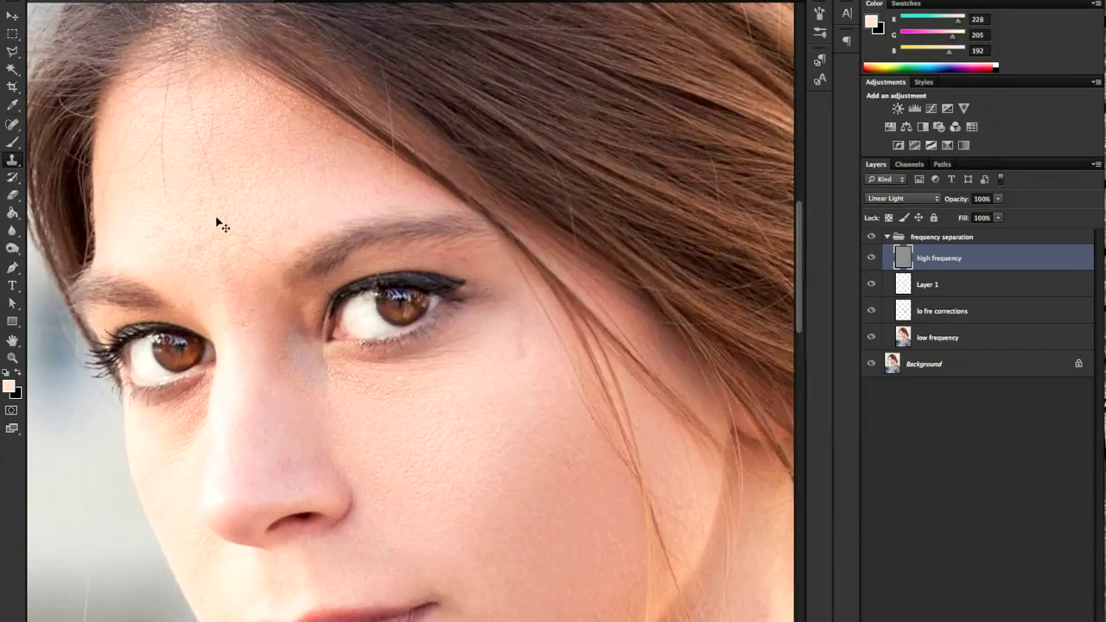
pyautogui.moveTo(202, 199); pyautogui.dragTo(254, 225)
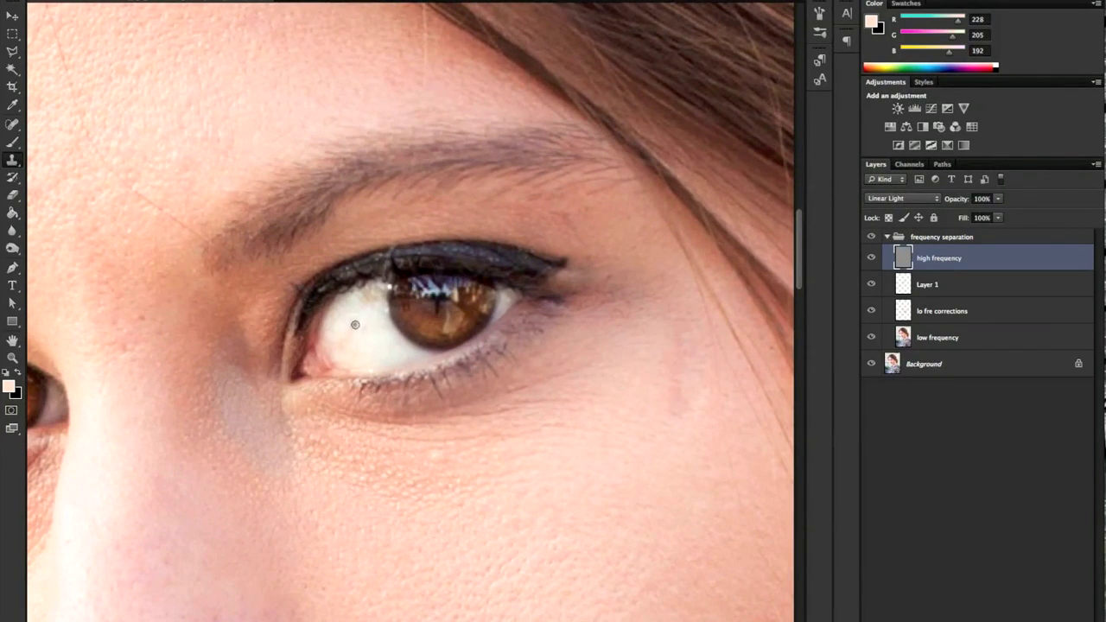
pyautogui.moveTo(363, 330)
pyautogui.mouseDown()
pyautogui.moveTo(365, 322)
pyautogui.moveTo(354, 356)
pyautogui.mouseUp()
pyautogui.scroll(-4, 303, 164)
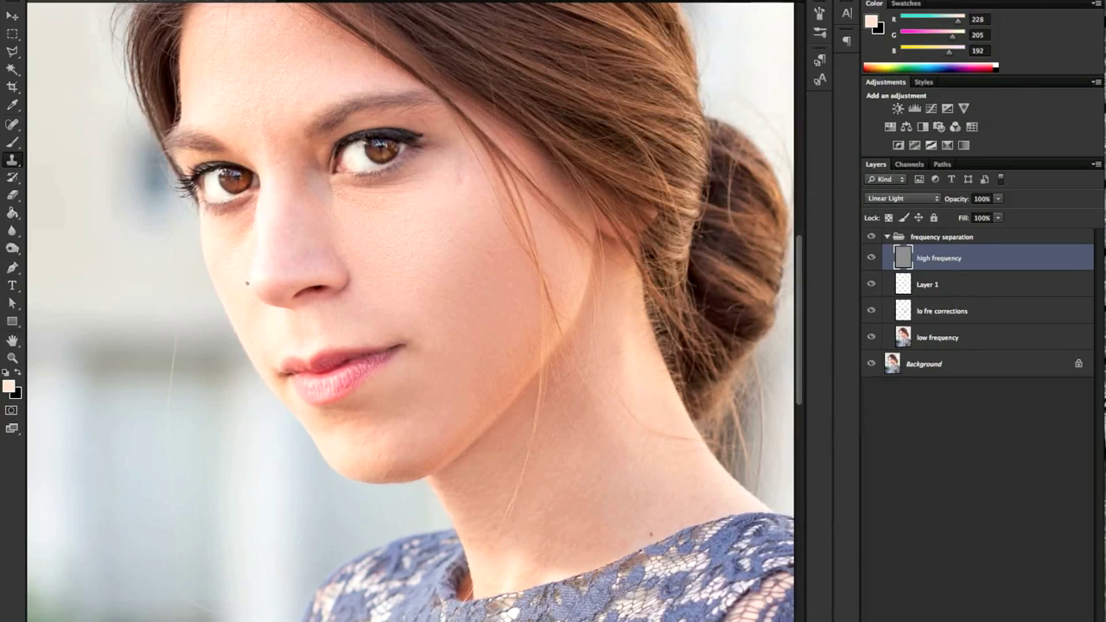
# Collapse the frequency separation group and compare the whole portrait with and without the retouching
pyautogui.press('super+minus')
pyautogui.press('super+minus')
pyautogui.press('super+minus')
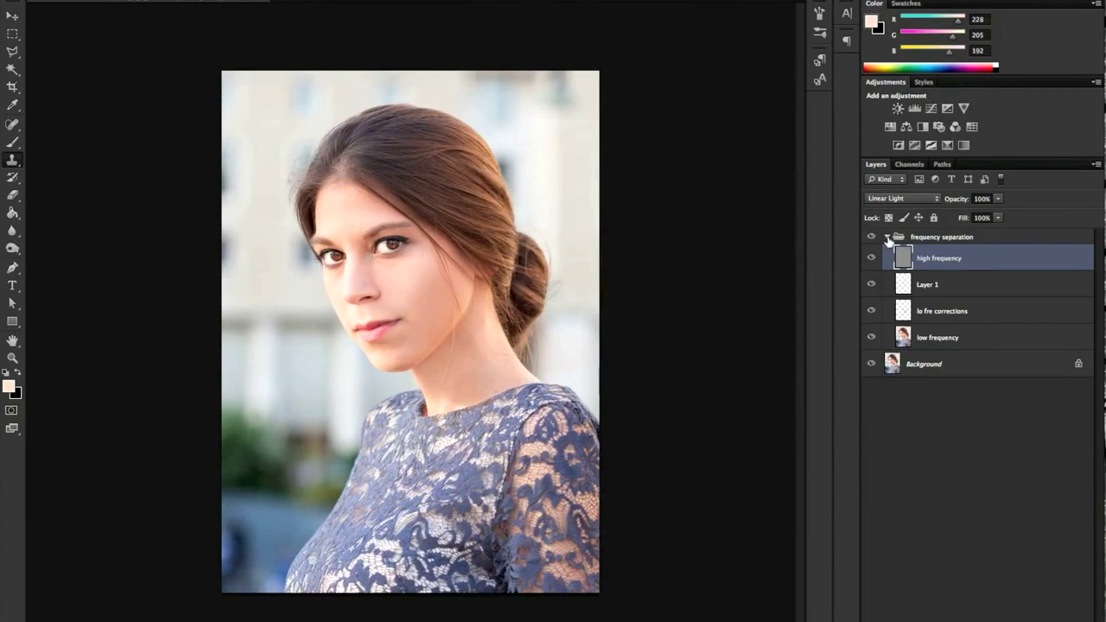
pyautogui.click(887, 237)
pyautogui.click(870, 238)
pyautogui.click(871, 238)
pyautogui.click(871, 238)
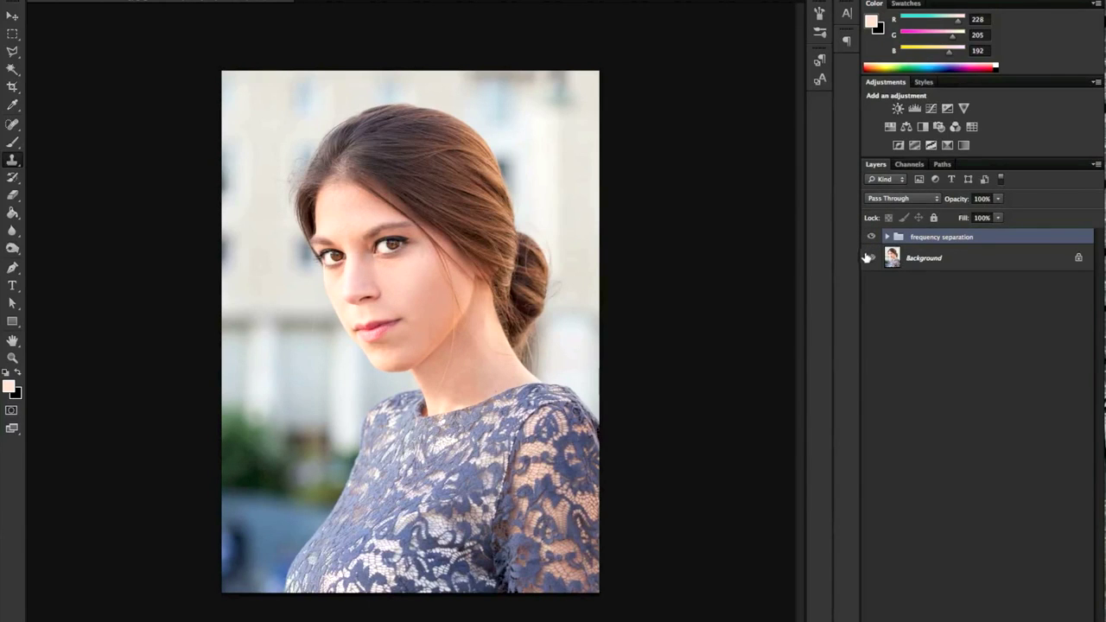